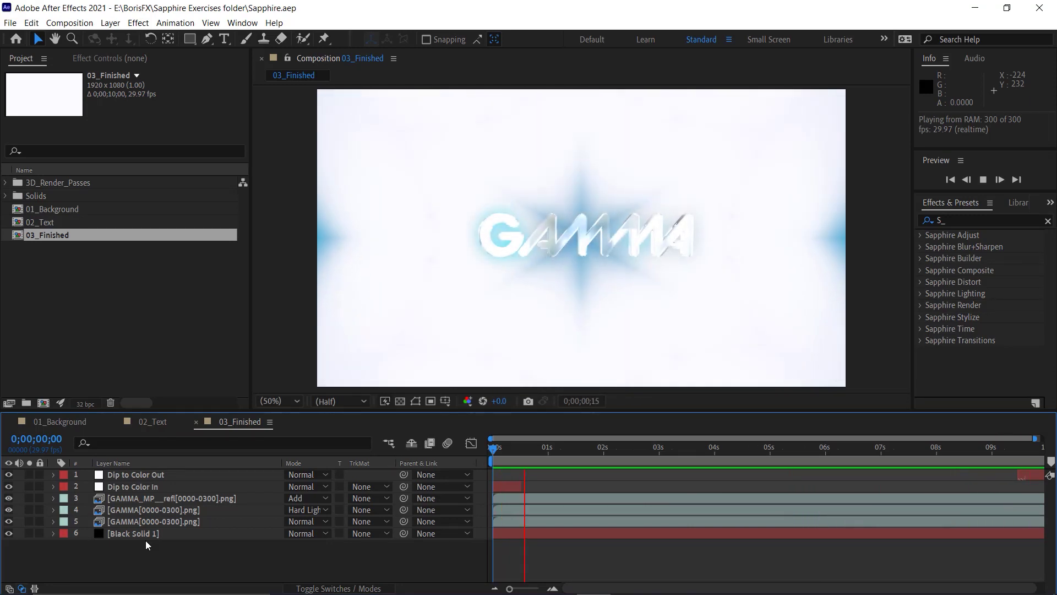
- Stop the preview and reveal the effect applied to the Black Solid 1 layer, with its parameters collapsed
key("space")
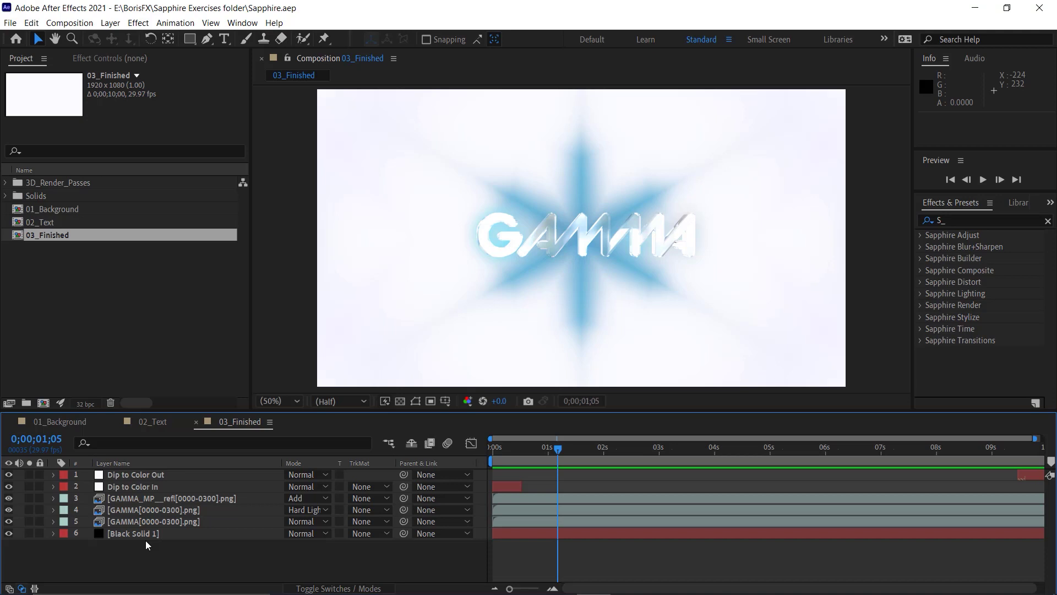
left_click(149, 536)
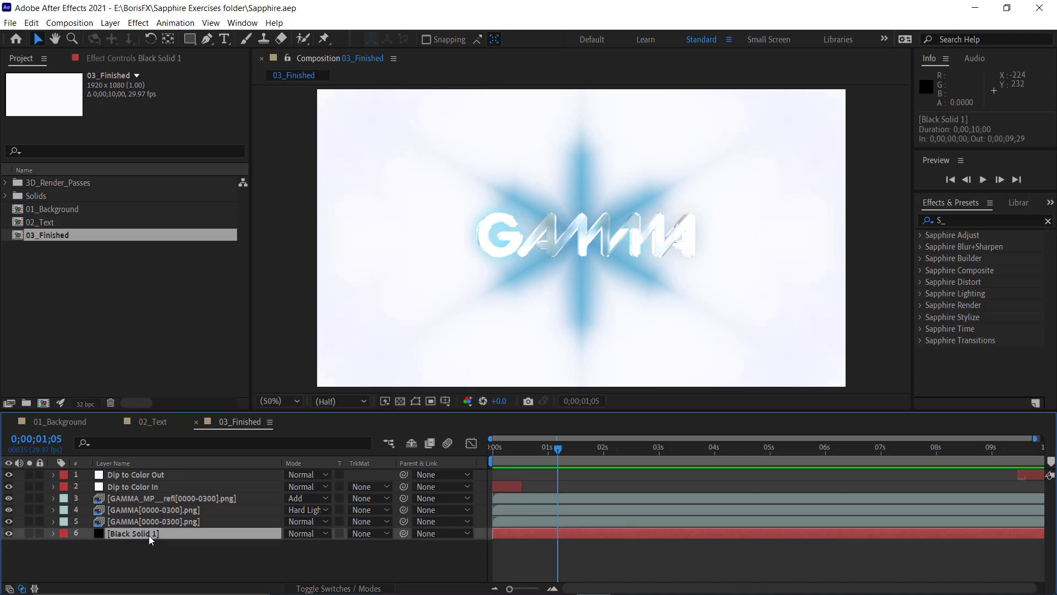
key("e")
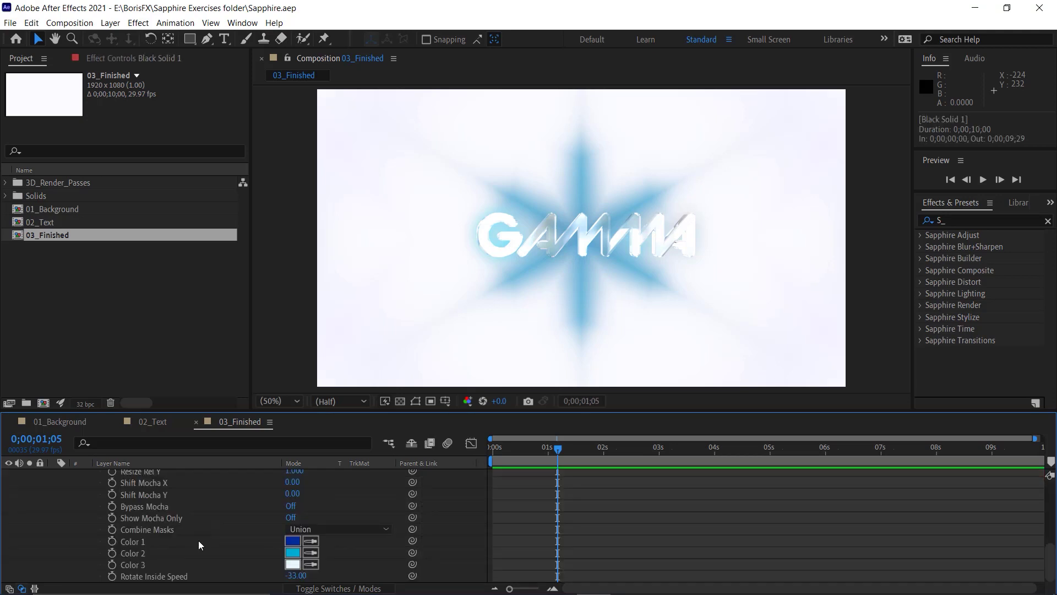
scroll(201, 511, "up", 3)
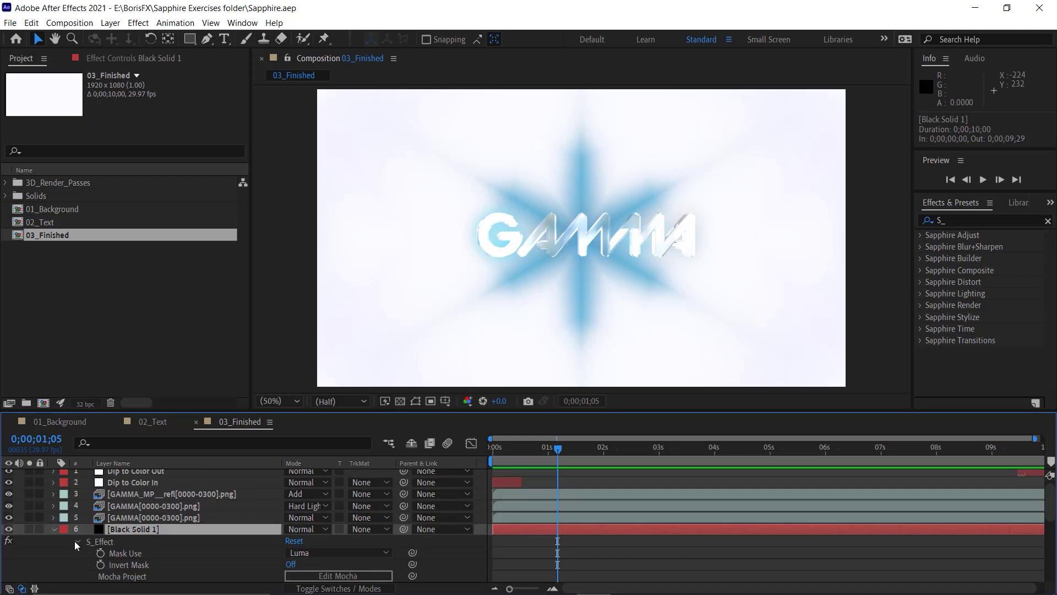
left_click(76, 542)
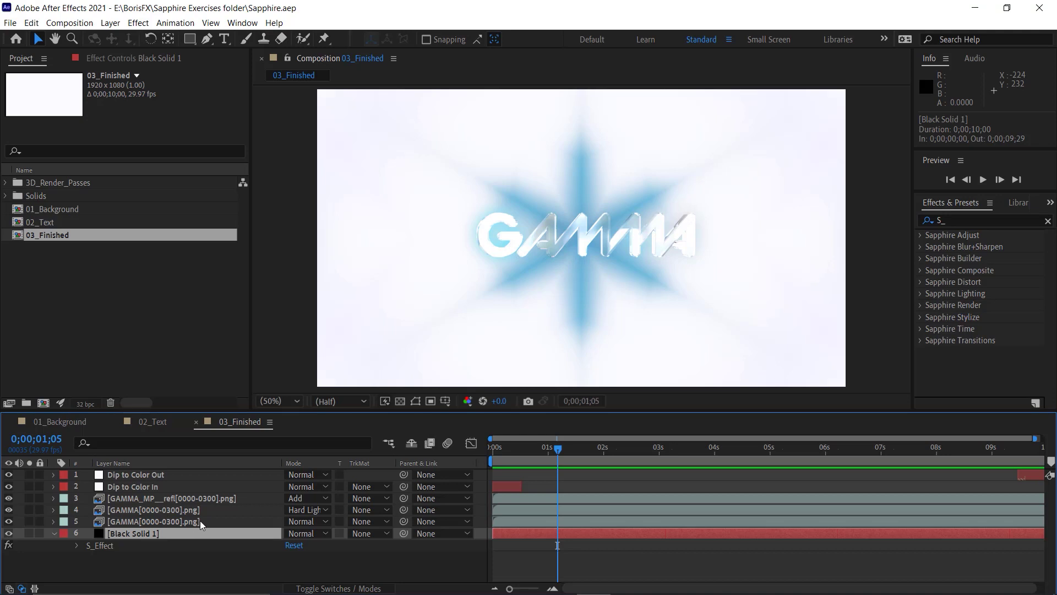
- Reveal the effects on both GAMMA[0000-0300].png layers, toggling the lower one's visibility off and back on
left_click(166, 522)
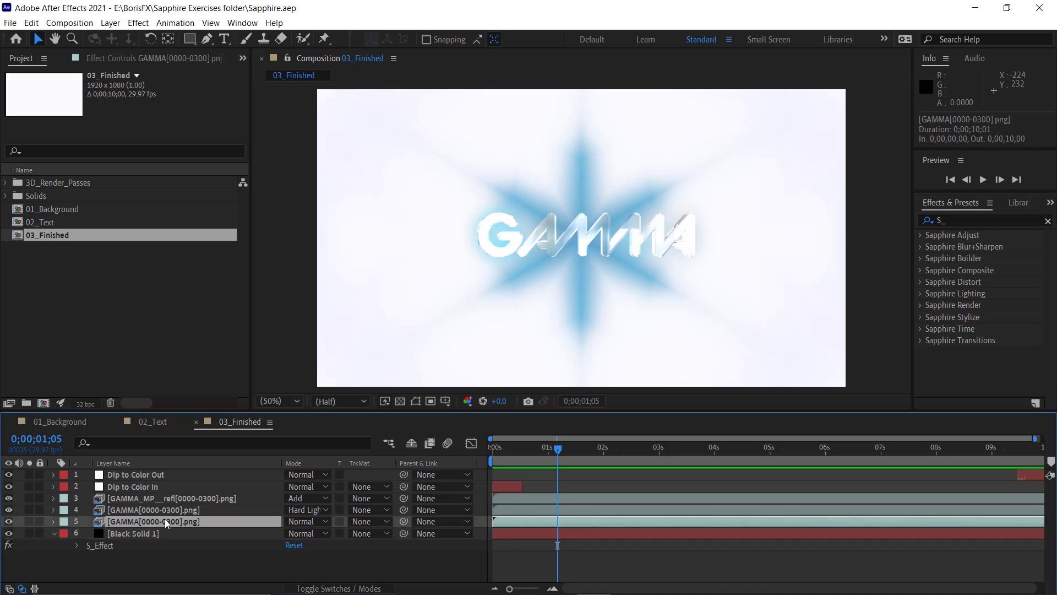
key("e")
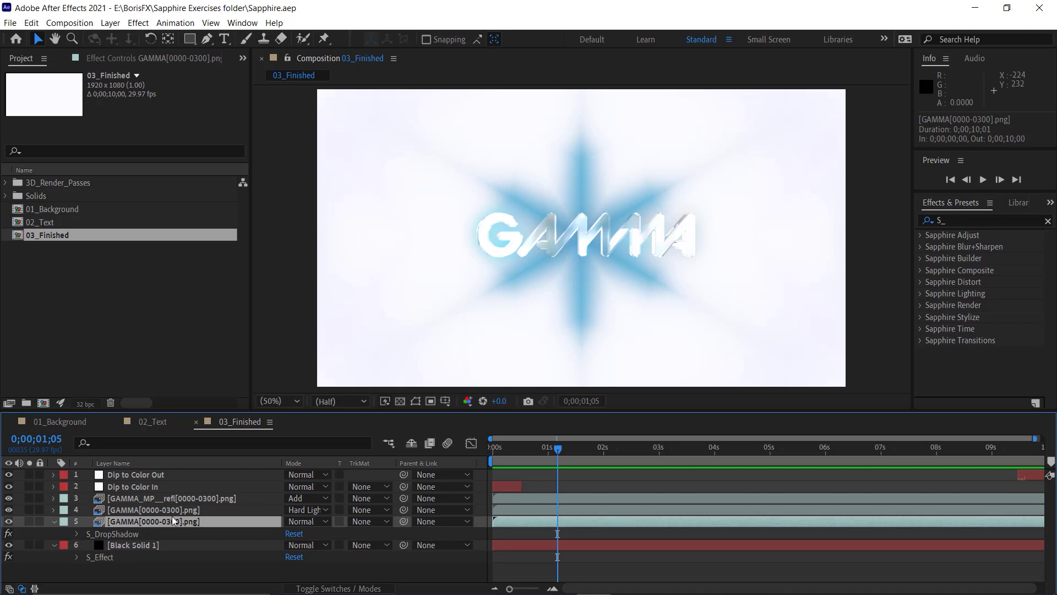
left_click(8, 522)
left_click(8, 522)
left_click(128, 510)
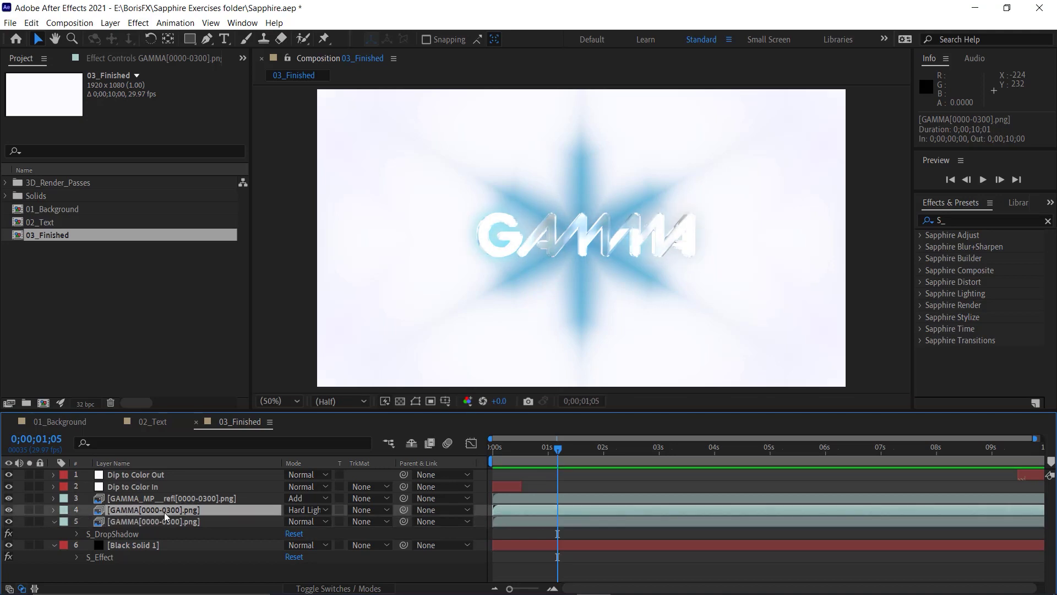
key("e")
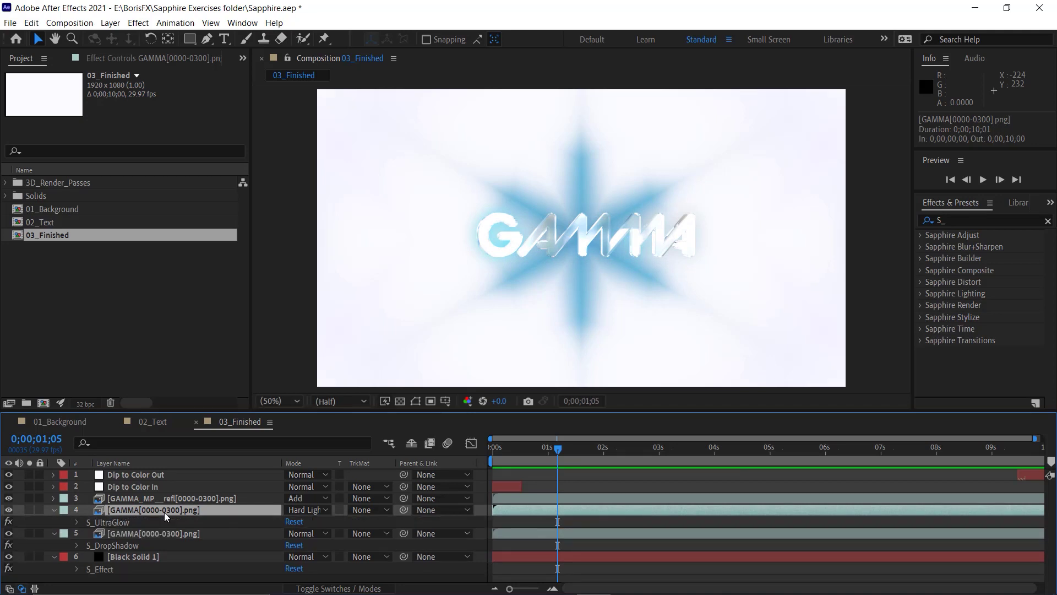
- Select the S_UltraGlow effect and scrub the finished composition to 0;00;04;26 and 0;00;06;28 to examine the logo
left_click(114, 521)
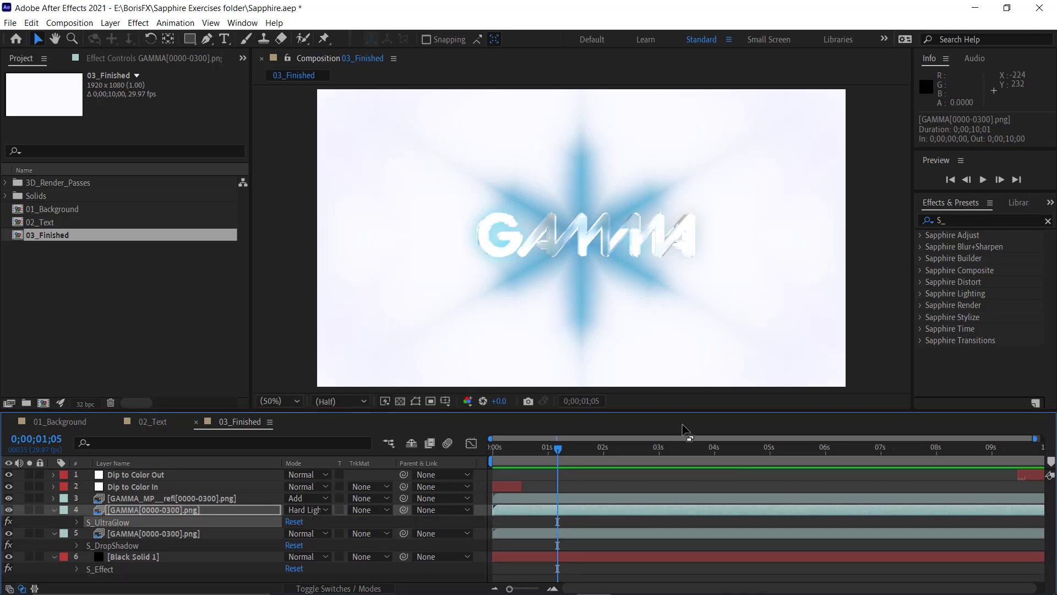
left_click_drag(688, 449, 763, 452)
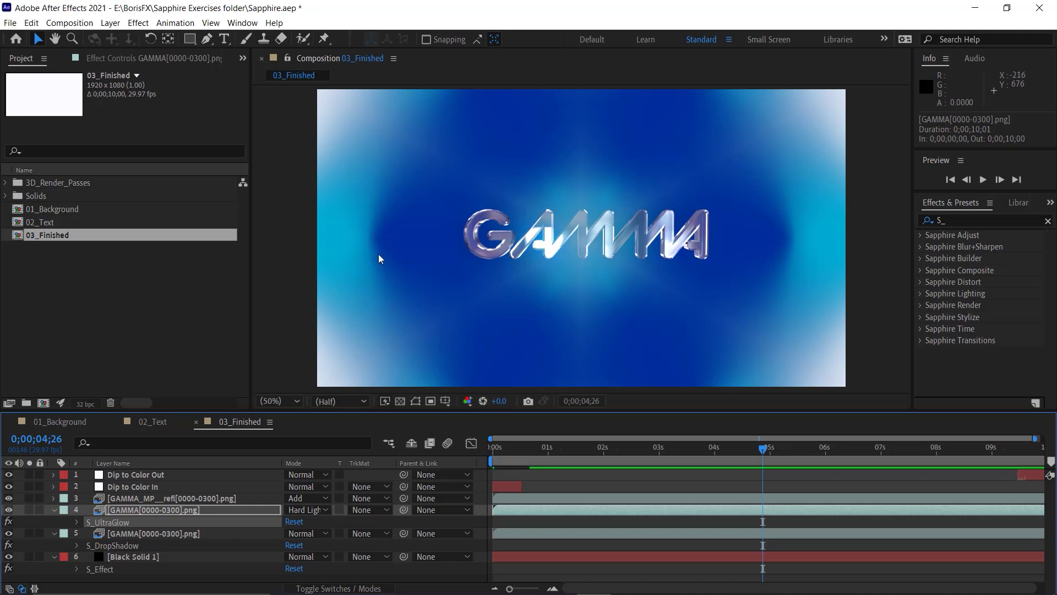
left_click_drag(775, 448, 877, 440)
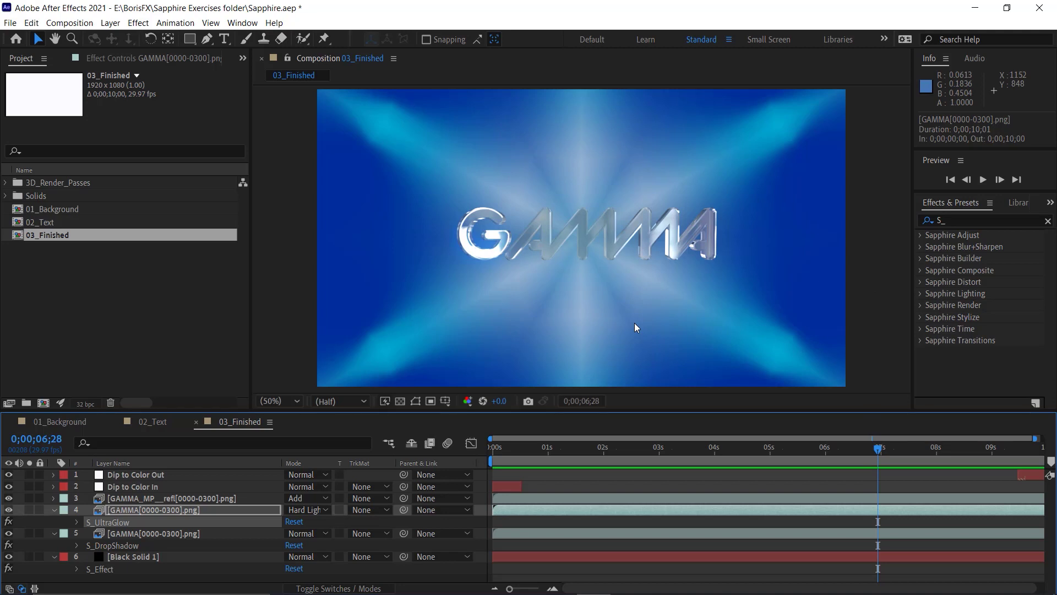
- In the 01_Background composition, apply S_Sparkles to the Background_Start layer and set its Density to 0.61
left_click(57, 422)
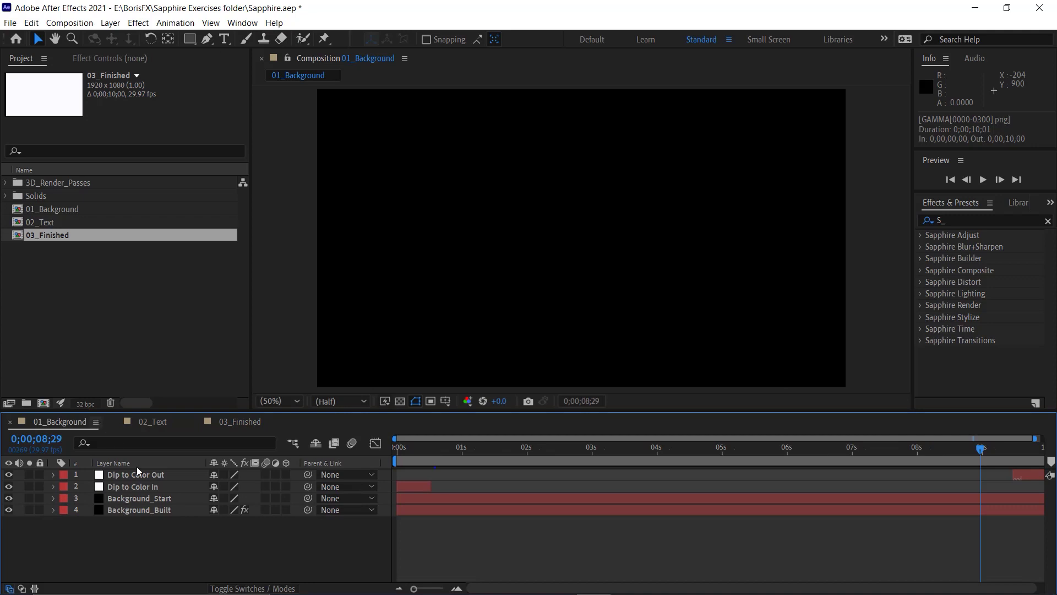
left_click(151, 498)
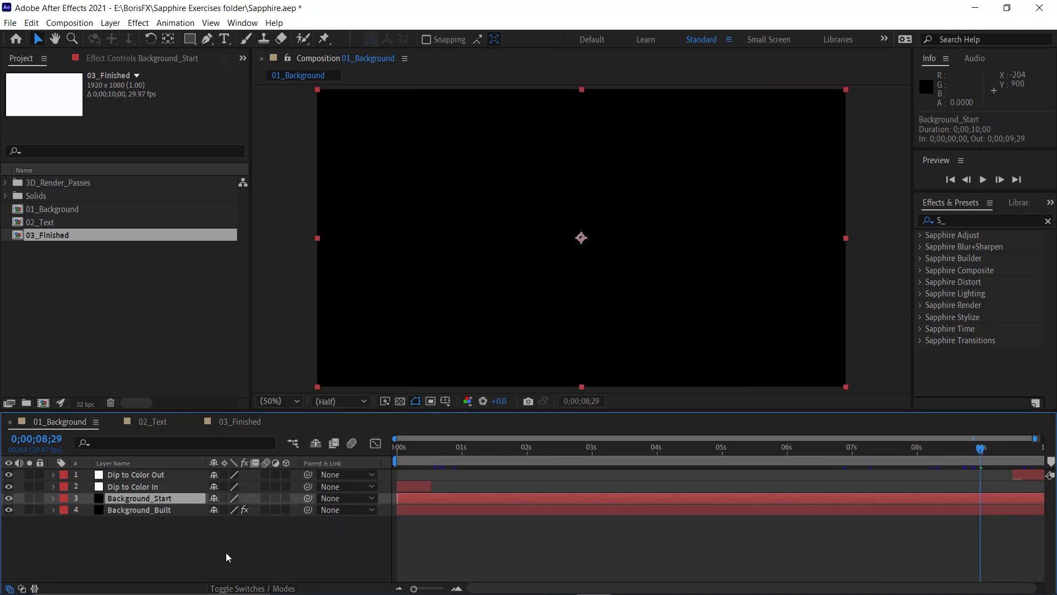
left_click(145, 57)
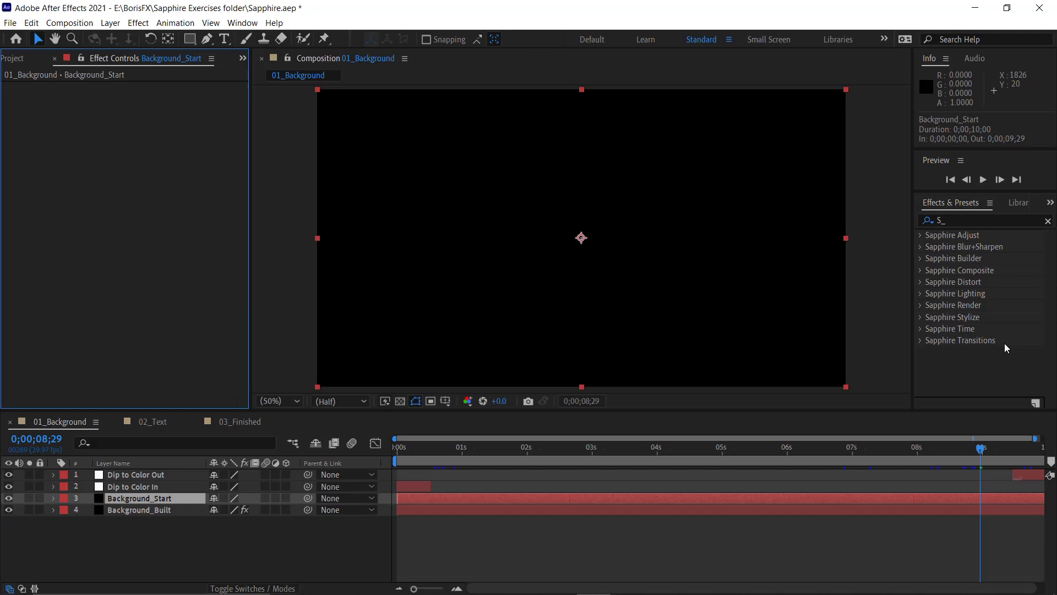
left_click(918, 305)
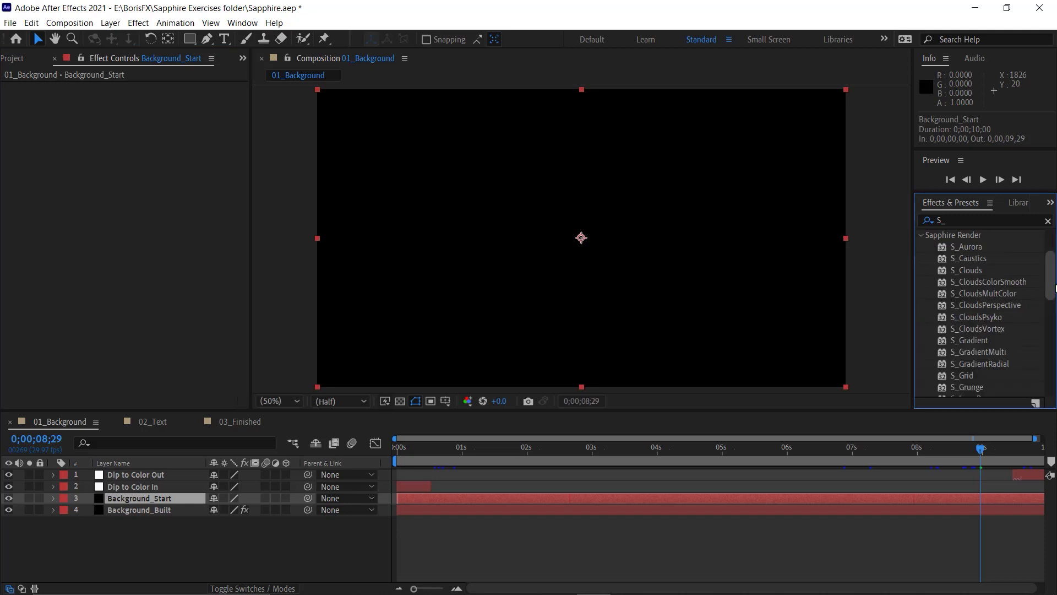
left_click_drag(1053, 278, 1026, 311)
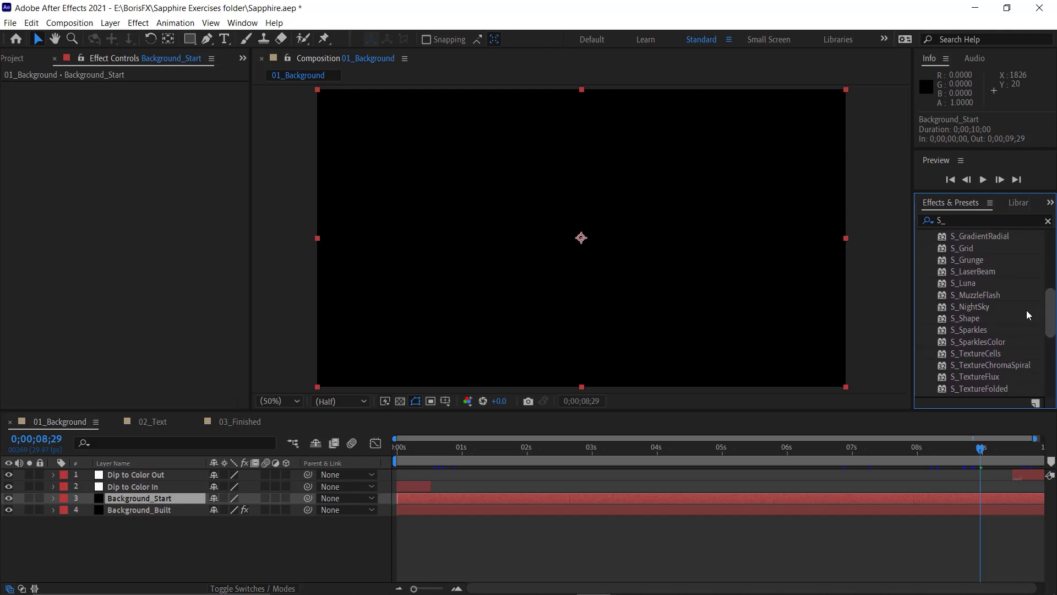
double_click(959, 331)
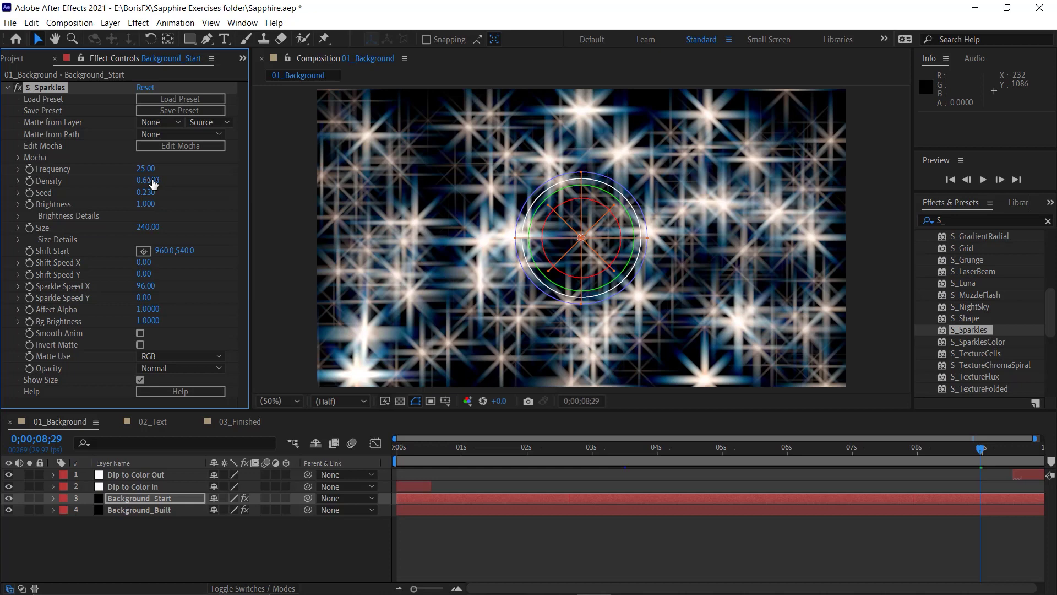
left_click_drag(137, 180, 149, 182)
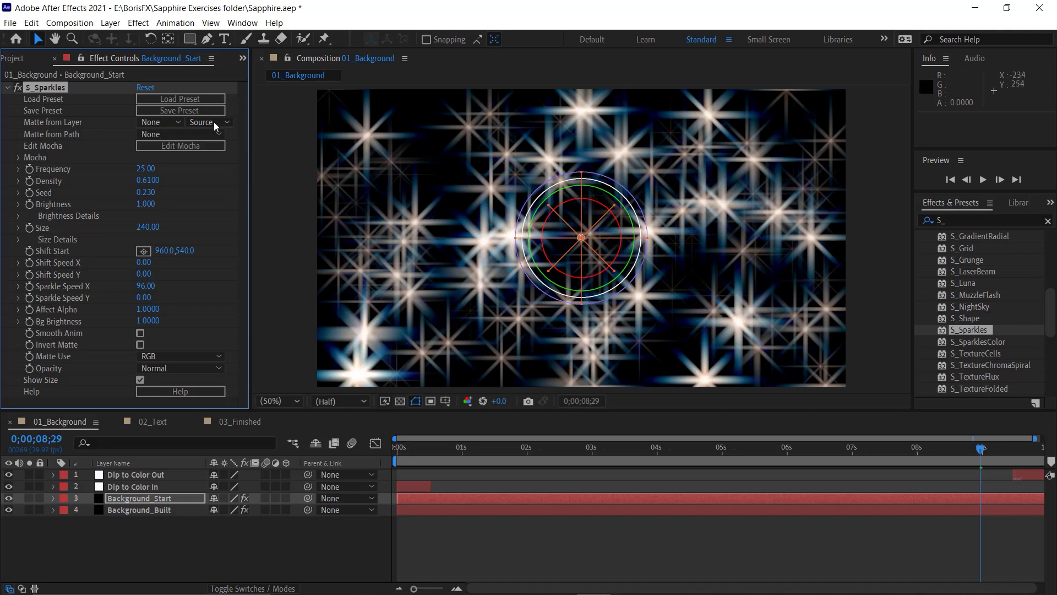
- Browse the S_Sparkles presets and play a preview of the Behind The Champagne Curtain preset
left_click(201, 99)
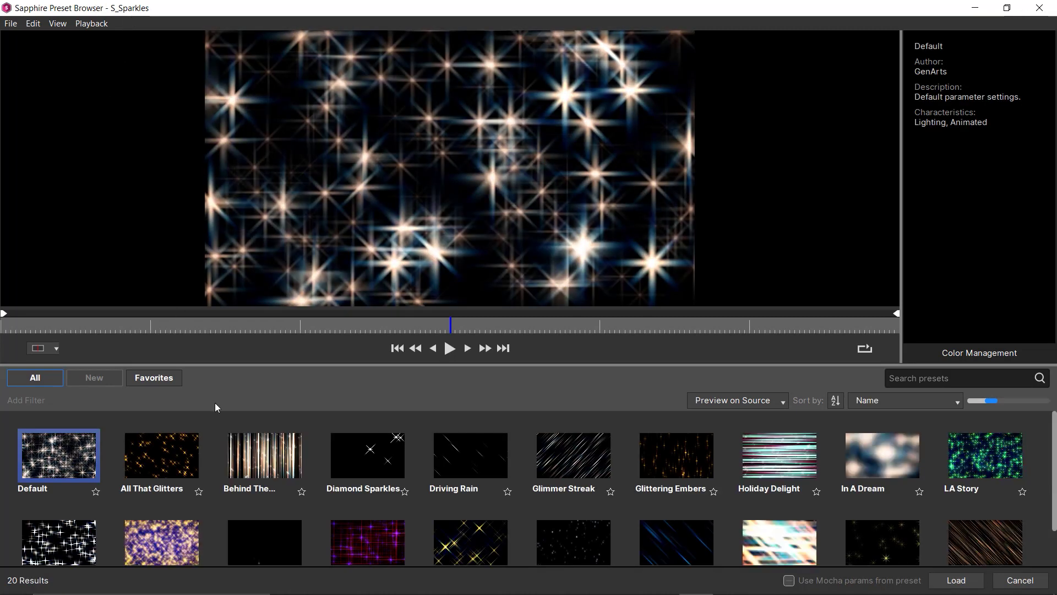
scroll(242, 479, "down", 2)
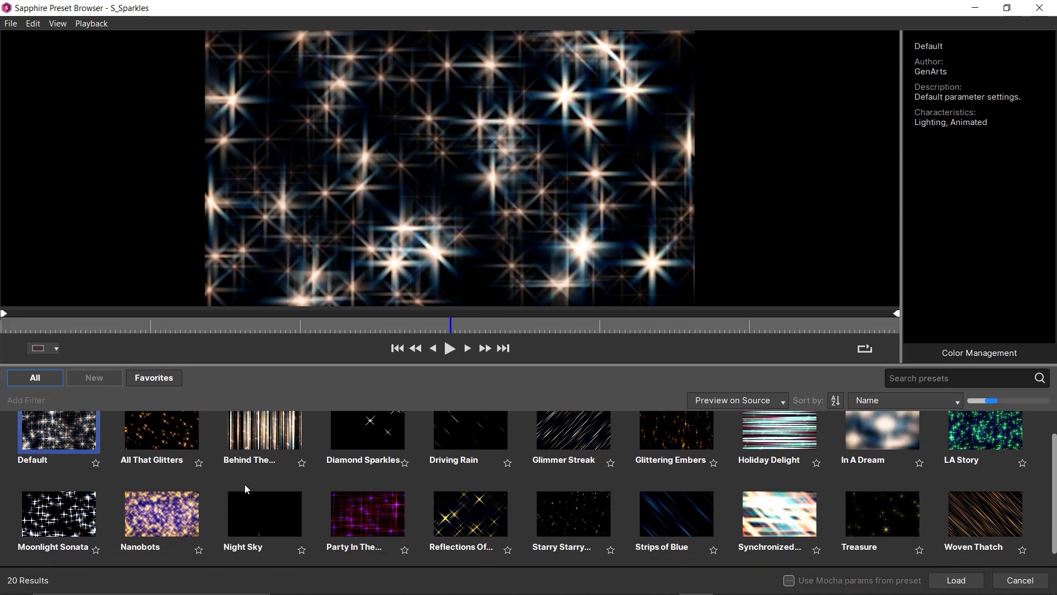
scroll(245, 484, "up", 2)
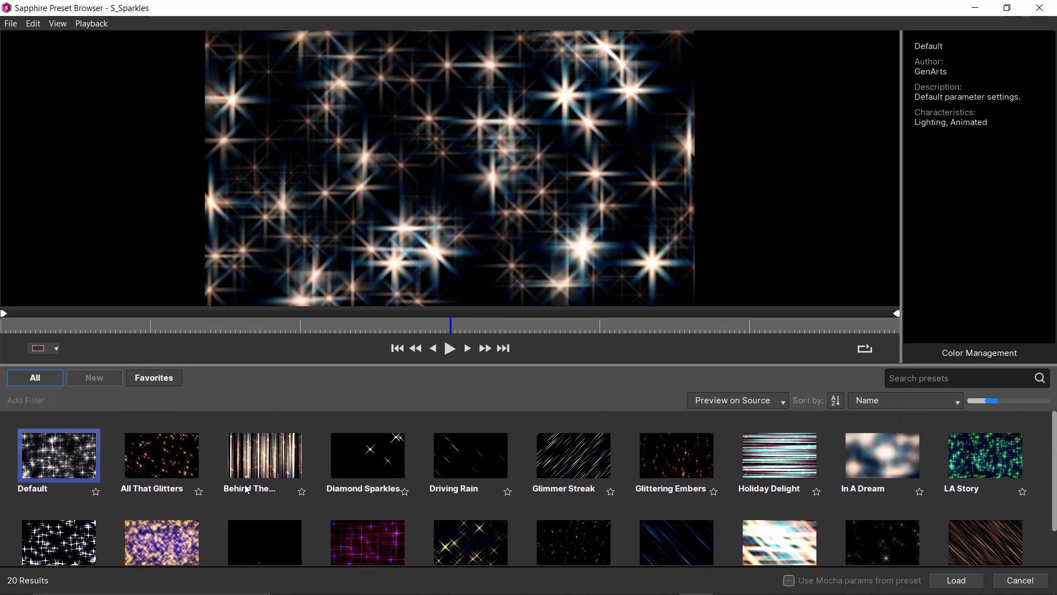
left_click(285, 463)
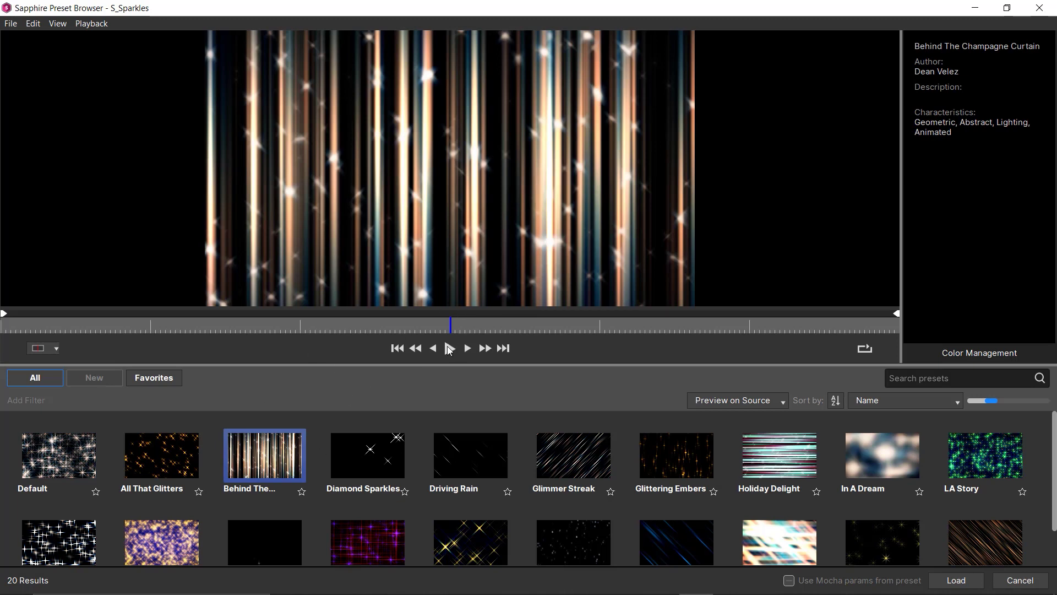
left_click(449, 348)
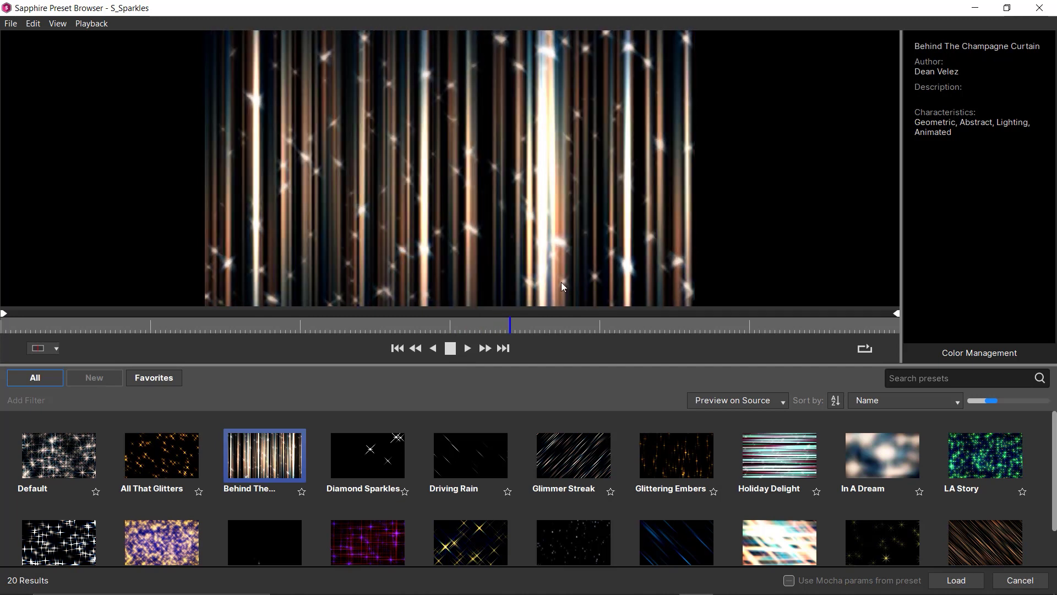
left_click(450, 348)
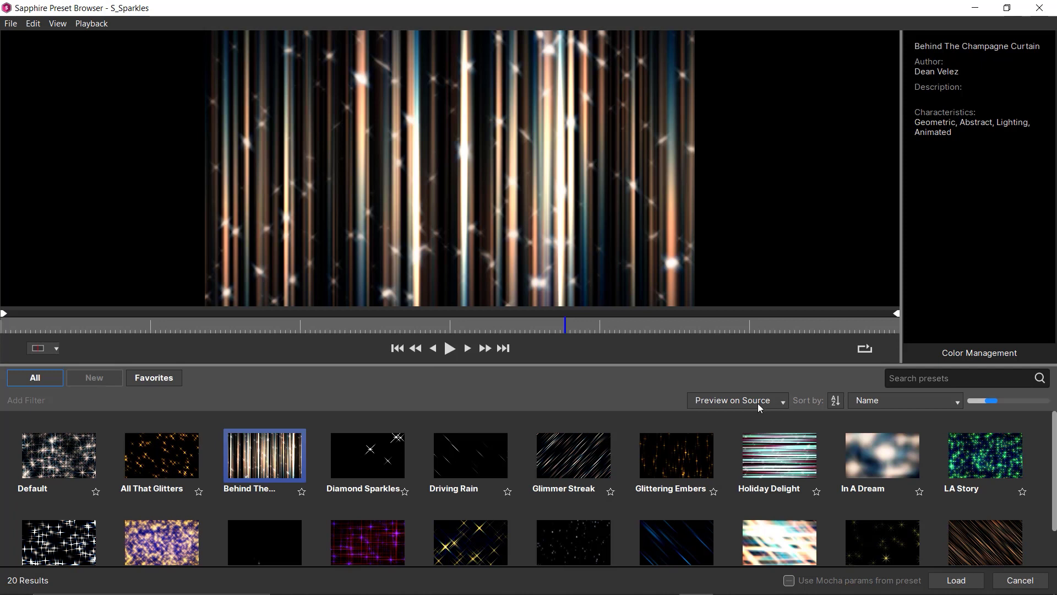
- Preview the presets on the sample image, examine In A Dream, and return to previewing on the source
left_click(784, 404)
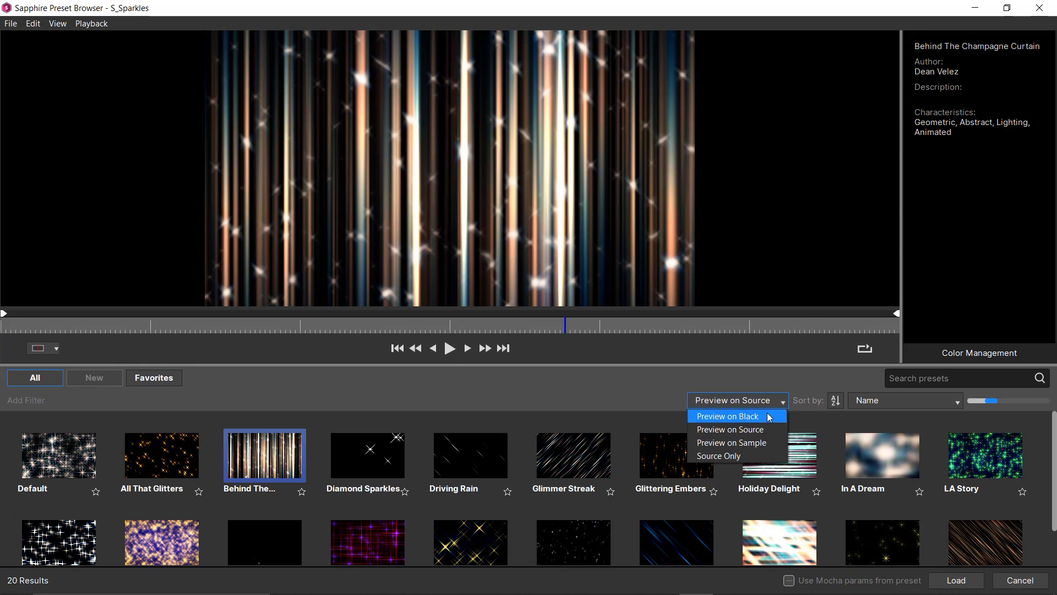
left_click(767, 443)
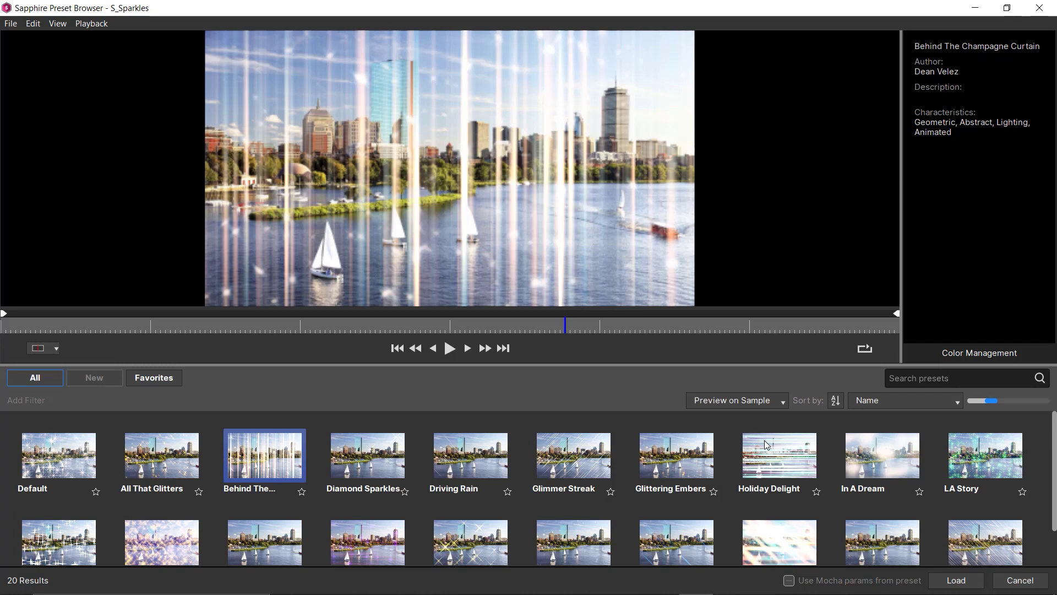
left_click(881, 451)
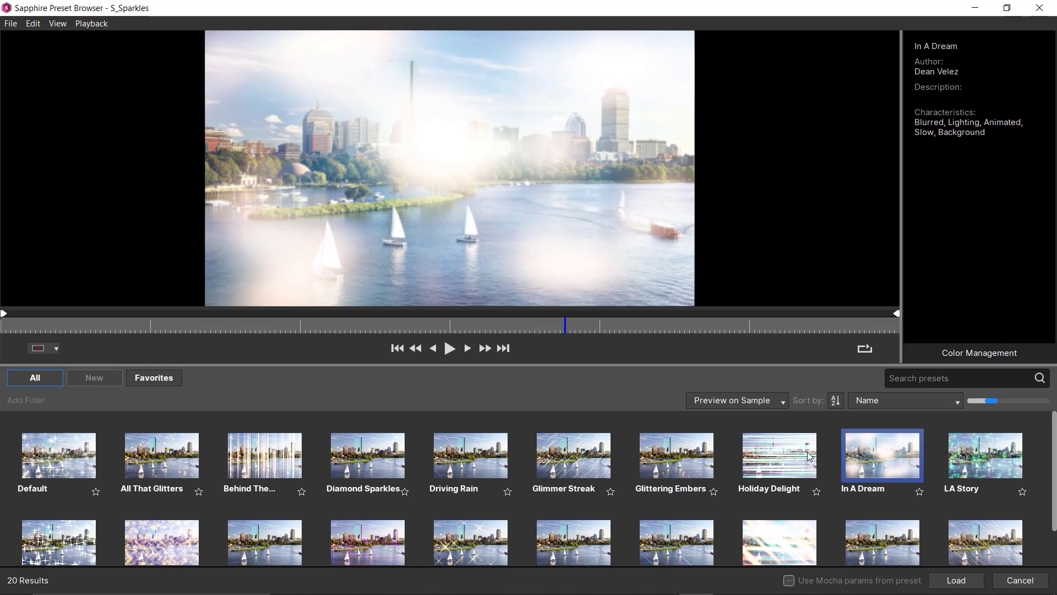
left_click(780, 401)
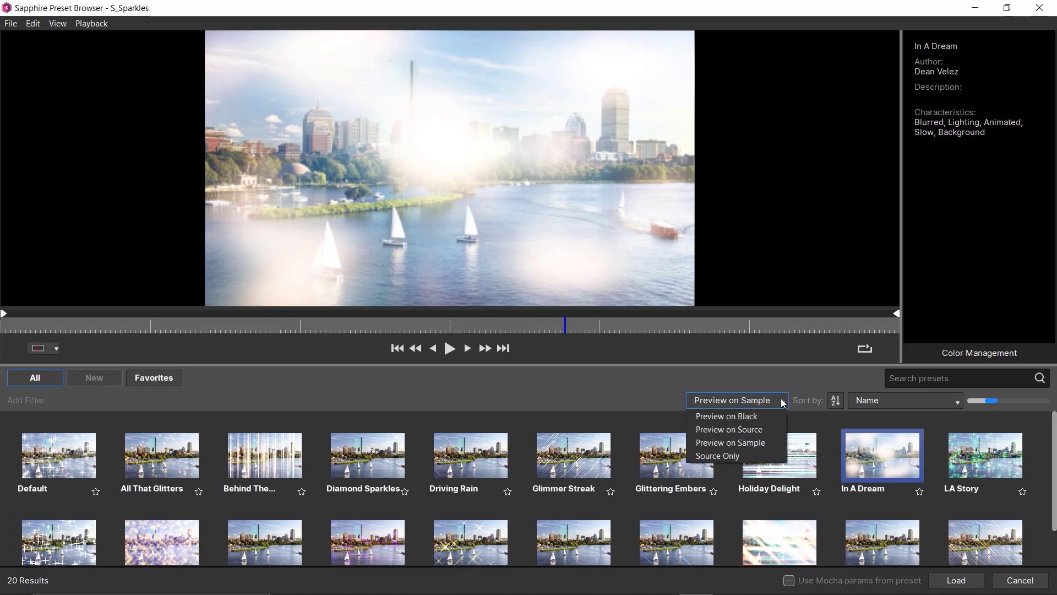
left_click(769, 429)
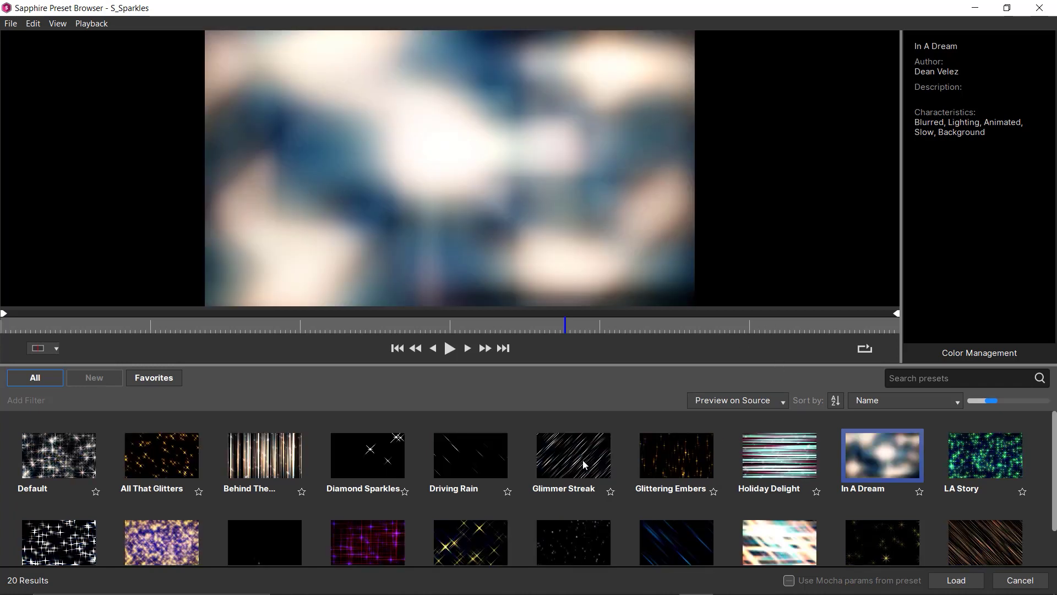
- Play a preview of the Glittering Embers preset and load it into the S_Sparkles effect
left_click(714, 459)
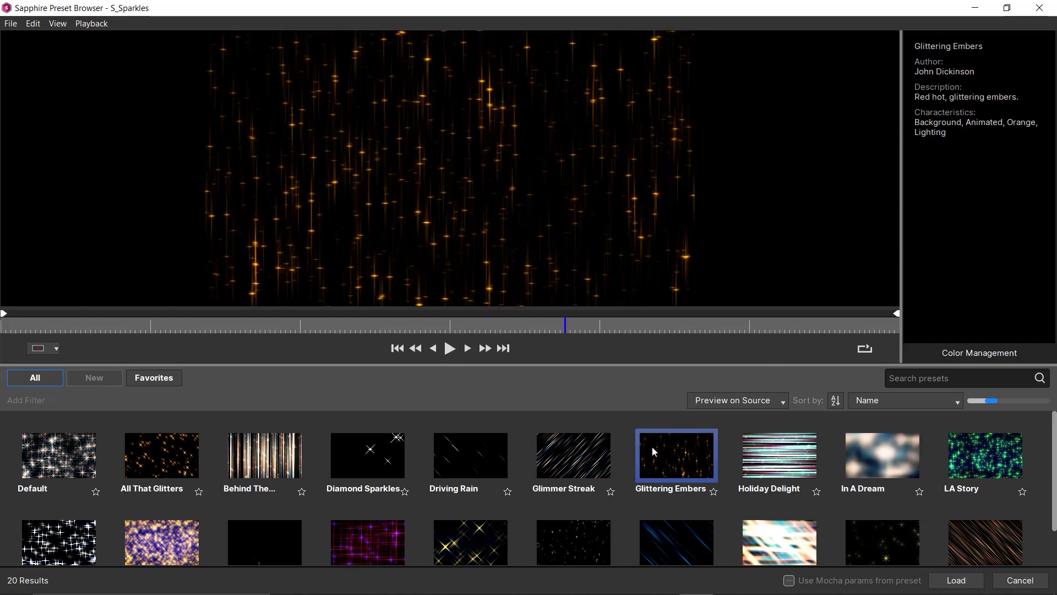
left_click(450, 348)
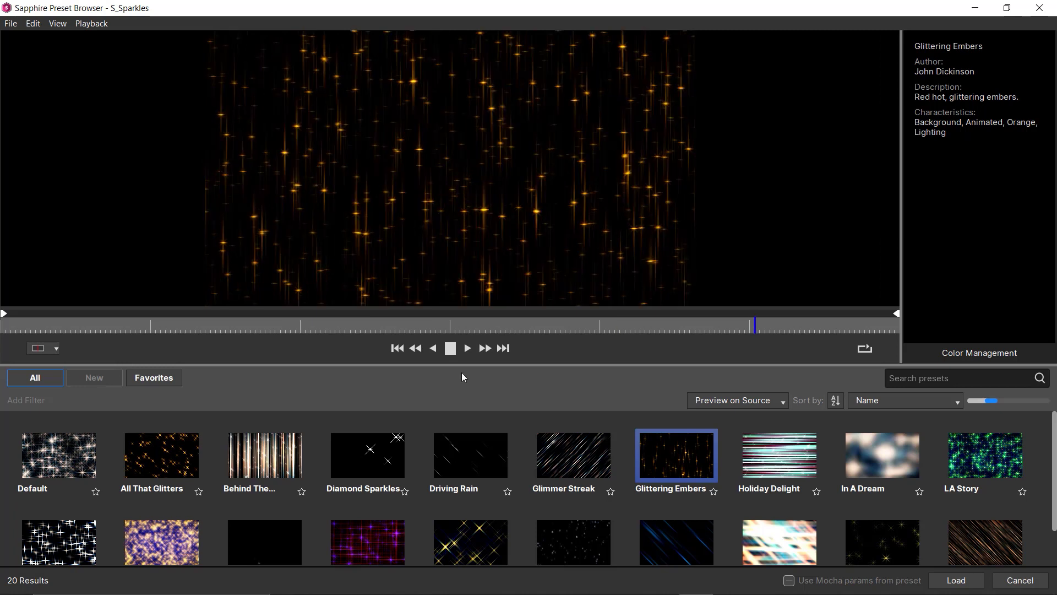
left_click(451, 349)
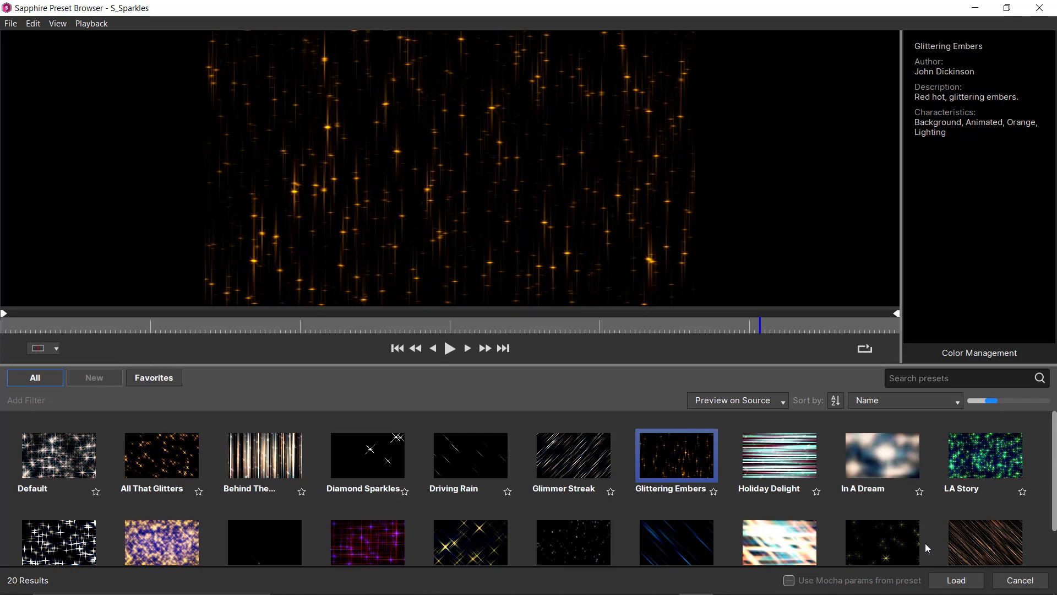
left_click(956, 580)
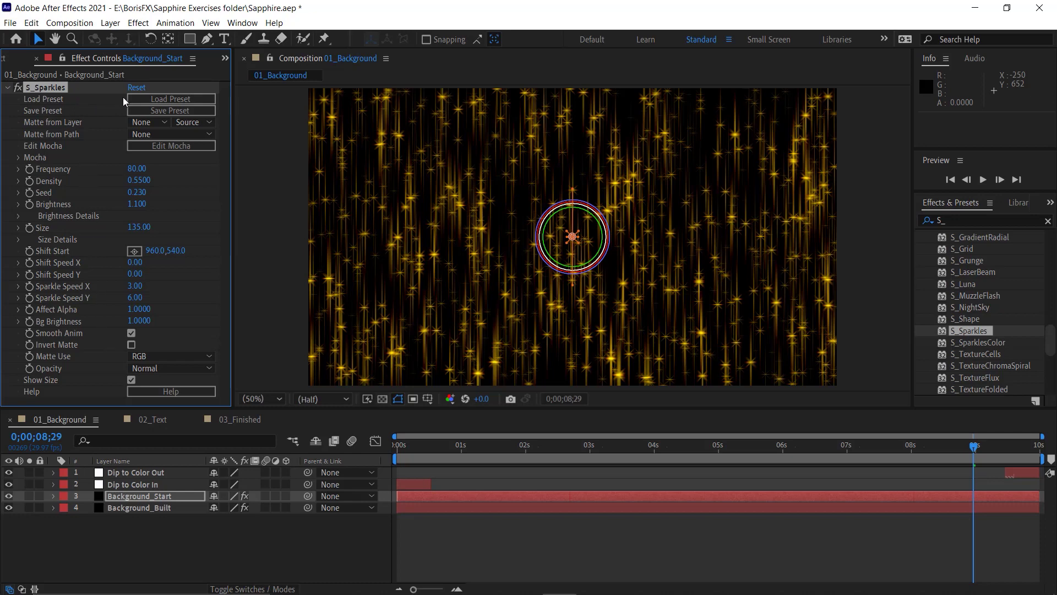
- Load the Strips of Blue preset into the S_Sparkles effect on the Background_Start layer
left_click(137, 100)
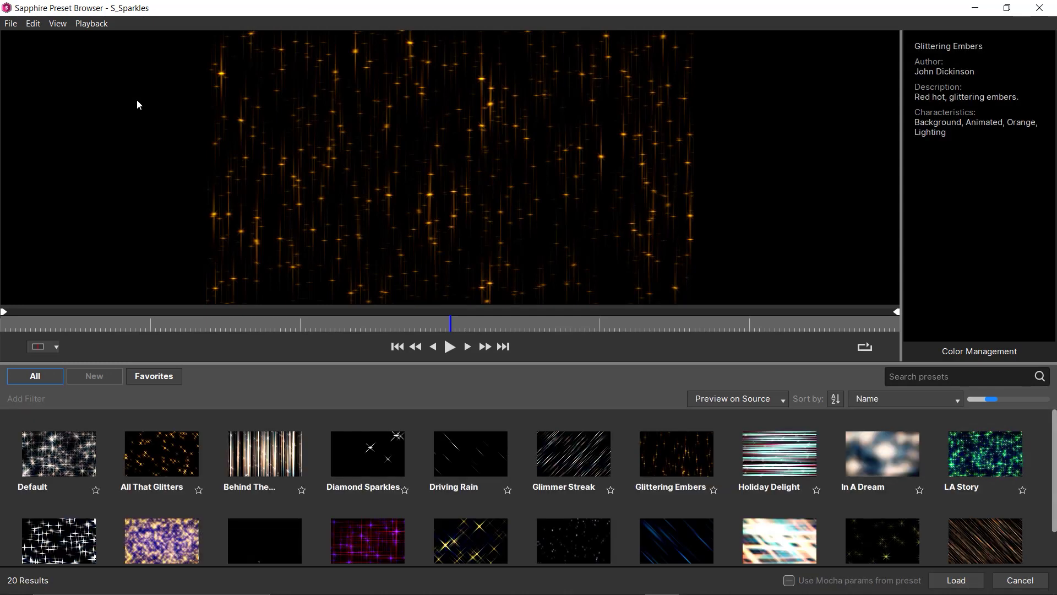
scroll(248, 498, "down", 2)
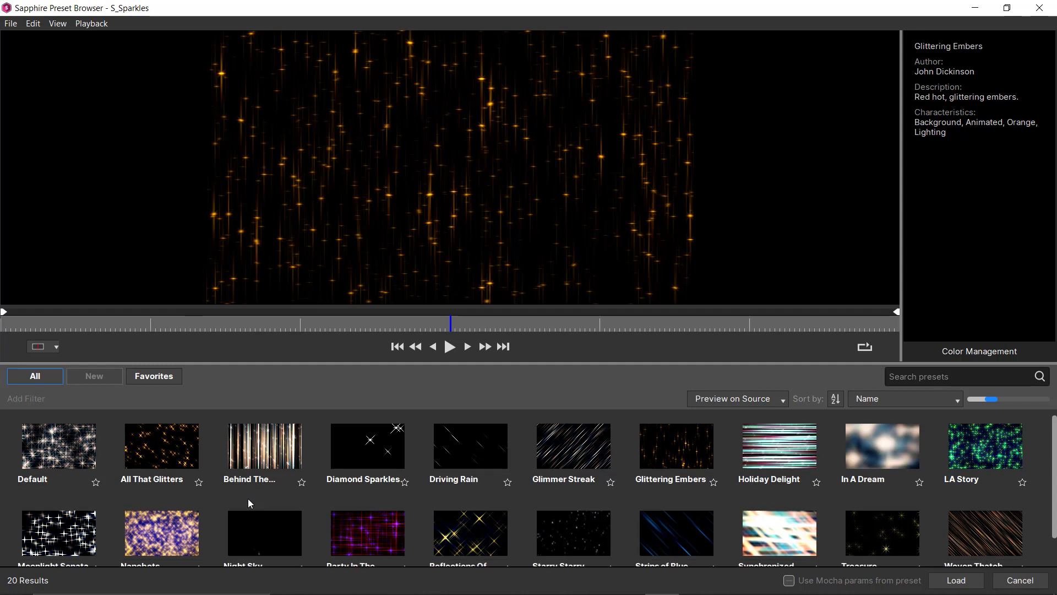
left_click(689, 500)
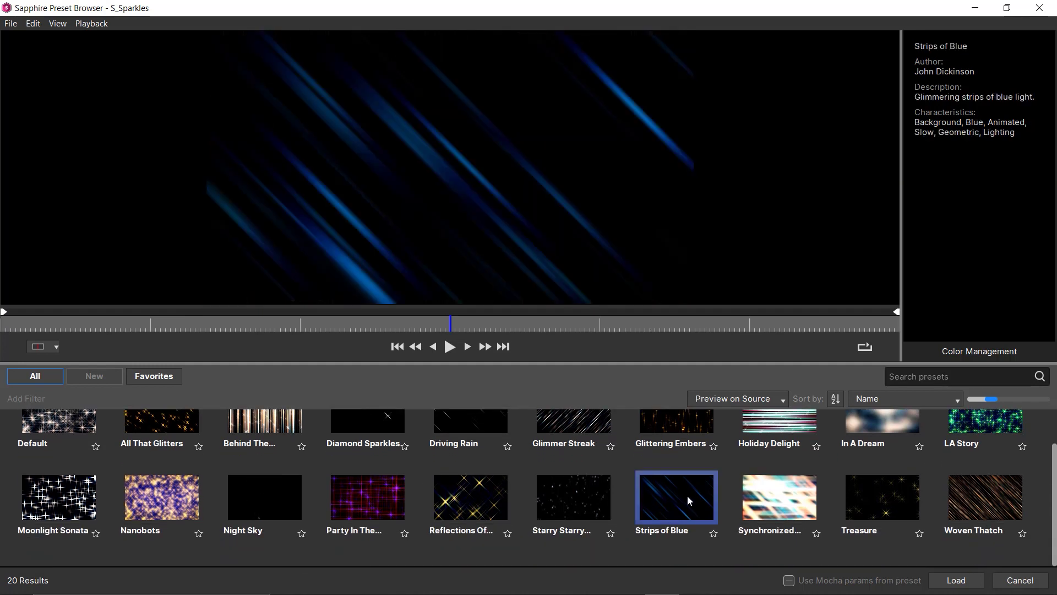
left_click(965, 582)
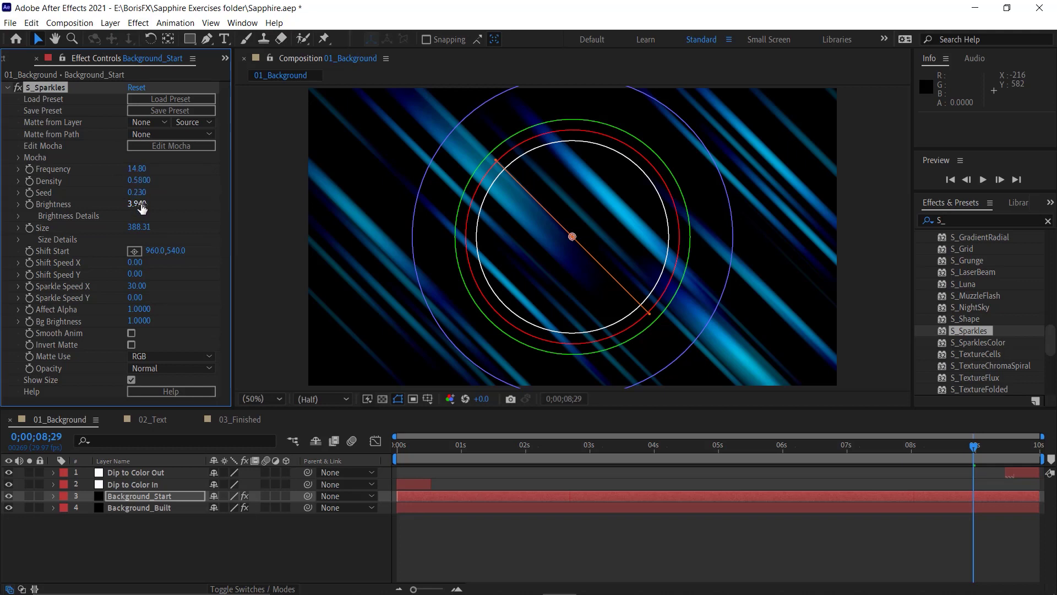
- Reveal the S_Sparkles size details, then increase Size Diag1 to 3.343 and Size Blue to 2.367 with the on-screen size widget
left_click(18, 239)
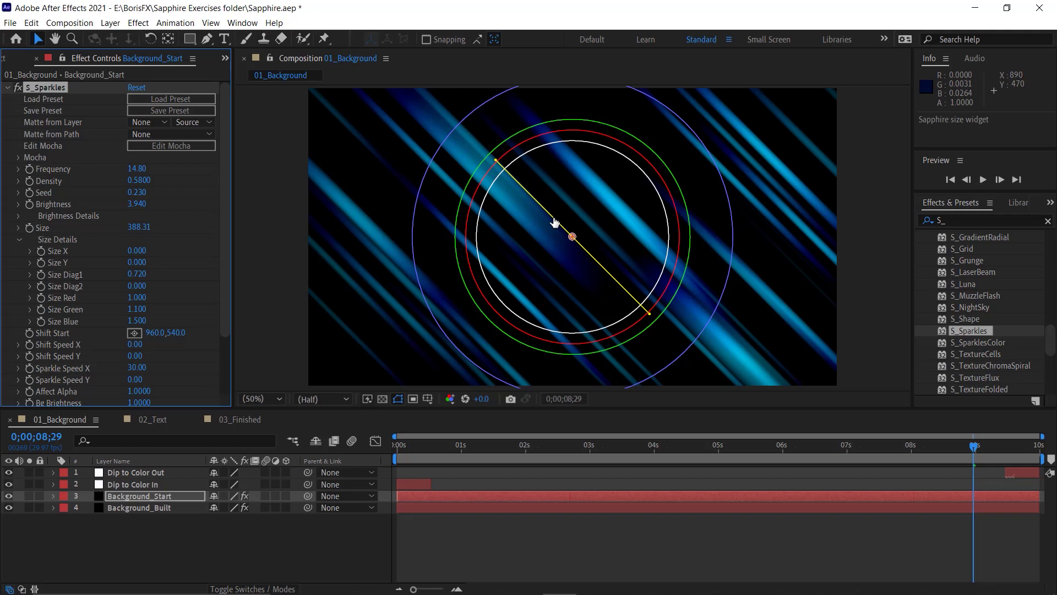
left_click_drag(554, 222, 483, 154)
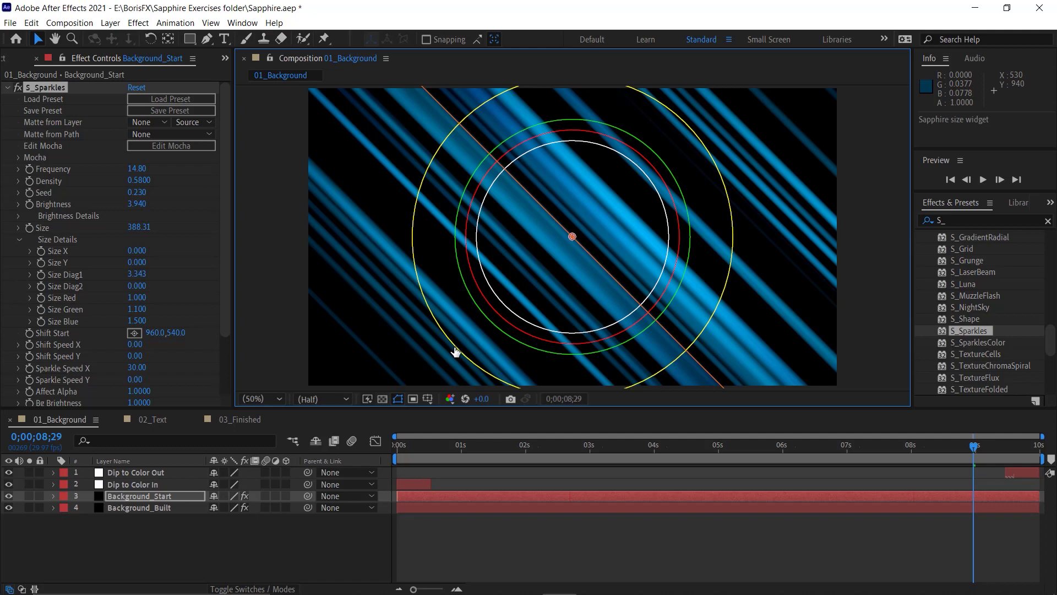
left_click_drag(456, 352, 370, 395)
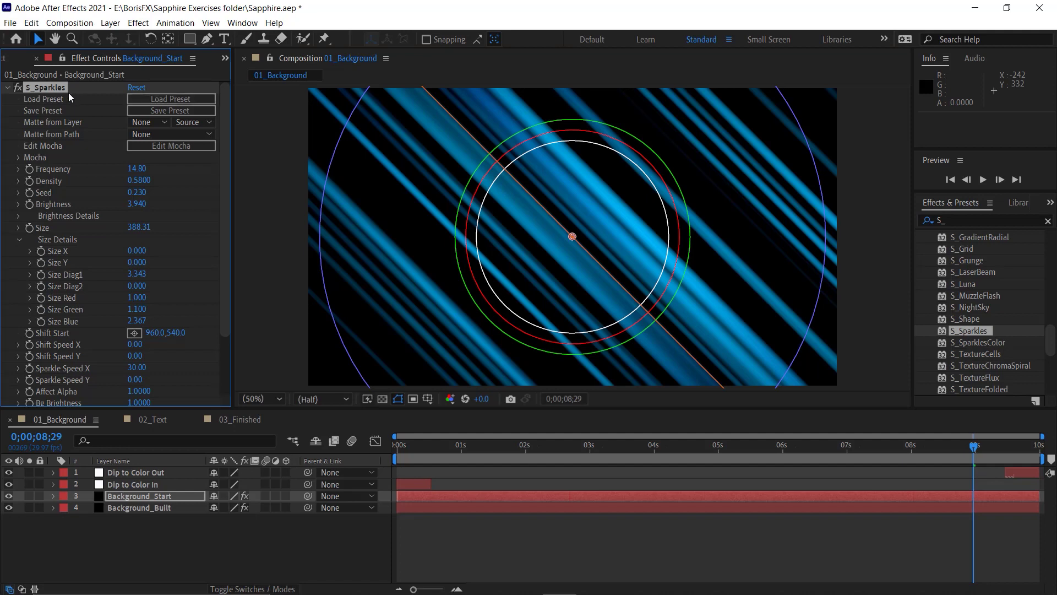
- Replace S_Sparkles on the Background_Start layer with the S_Luna effect and load its Full Moon preset
key("Delete")
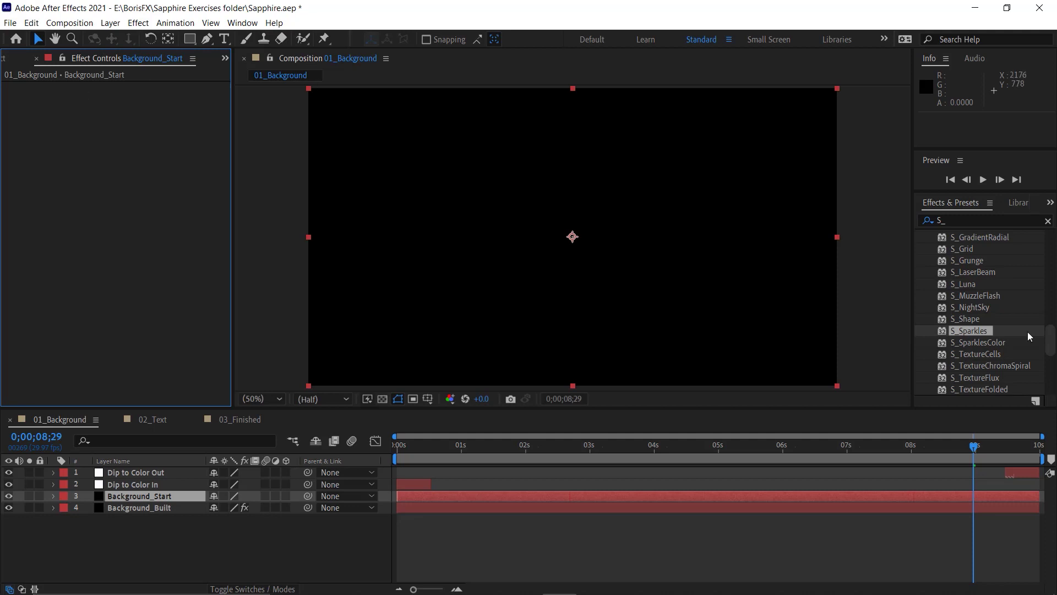
double_click(943, 285)
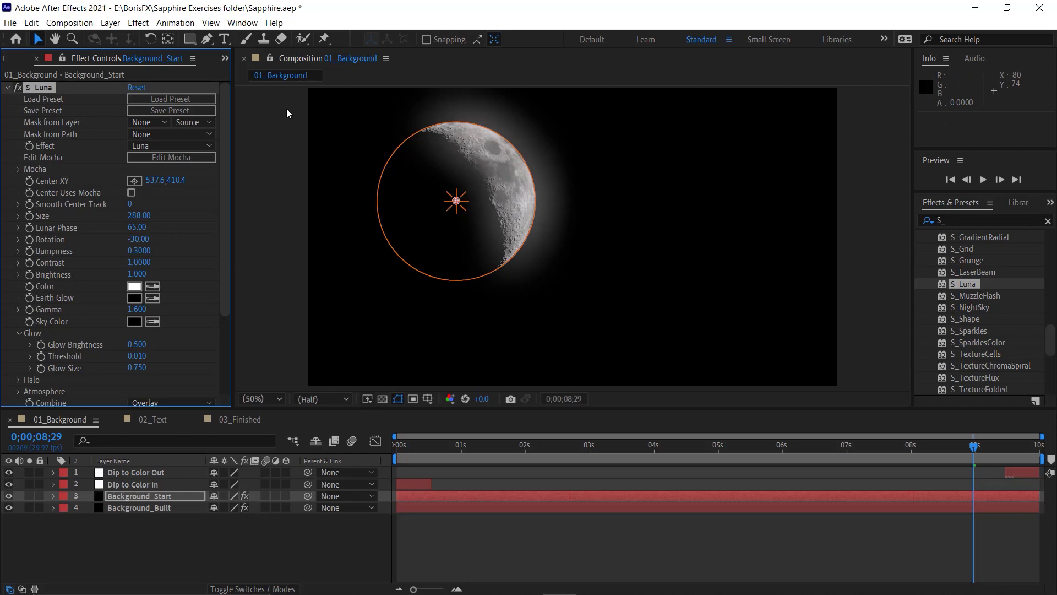
left_click(199, 98)
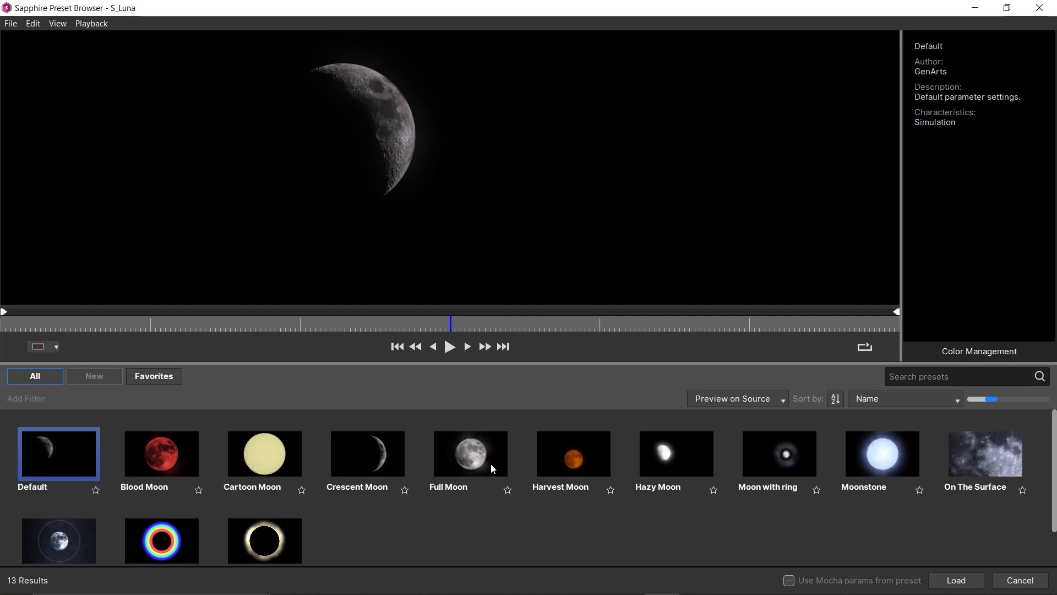
left_click(491, 464)
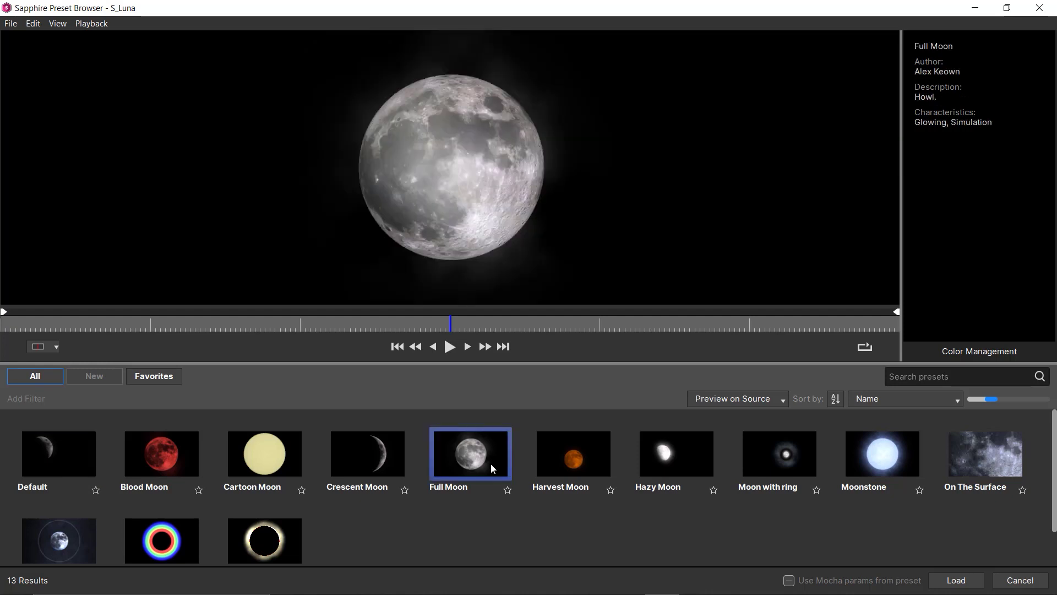
left_click(938, 578)
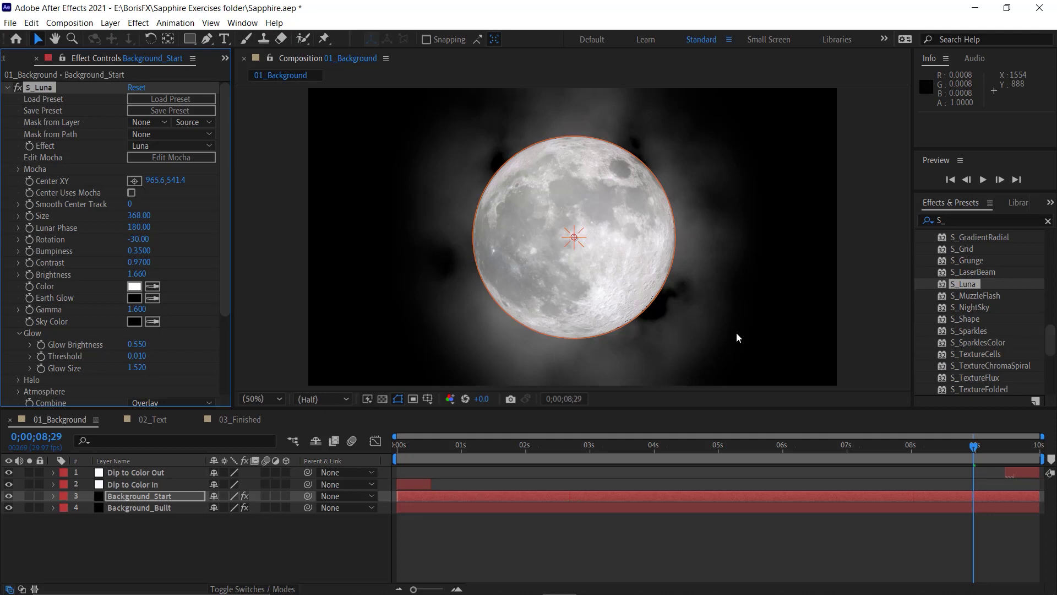
- Add S_TextureChromaSpiral to Background_Start, try the Screen combine mode, and set Combine to Overlay
left_click(993, 367)
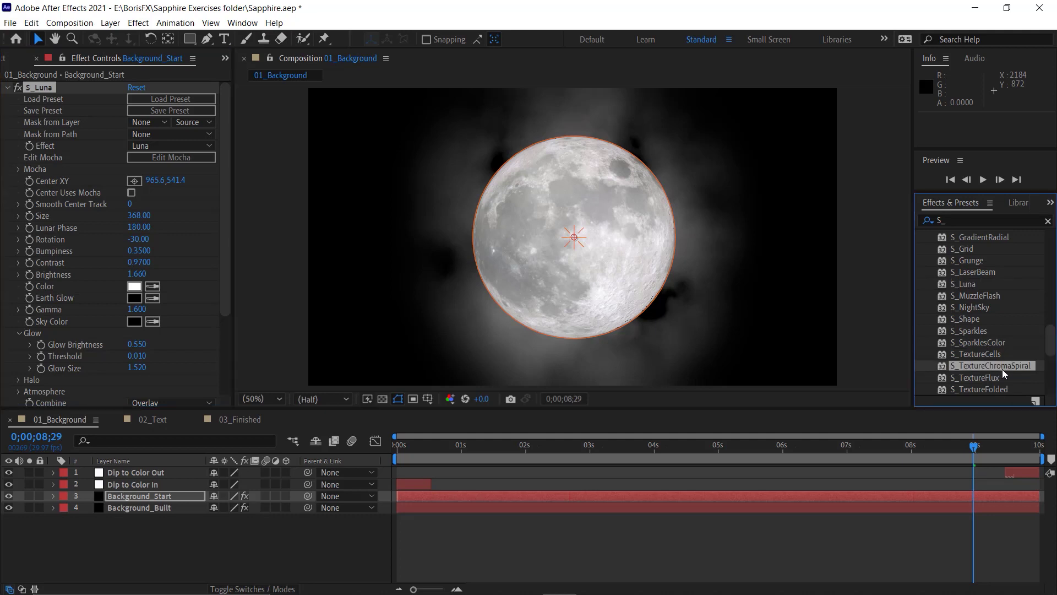
double_click(942, 365)
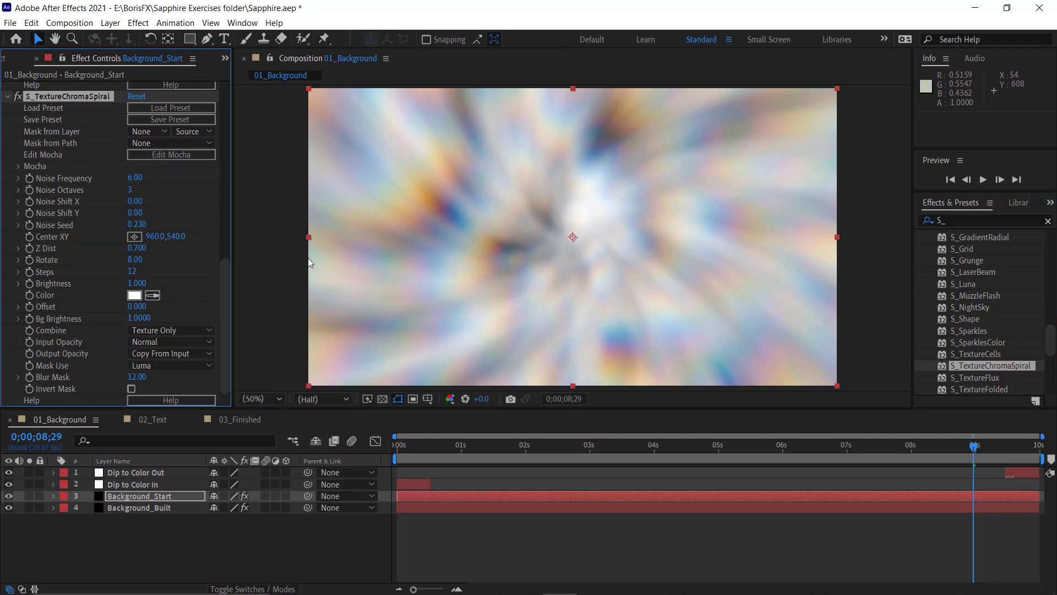
mouse_move(225, 318)
left_mouse_down()
mouse_move(240, 102)
mouse_move(220, 307)
left_mouse_up()
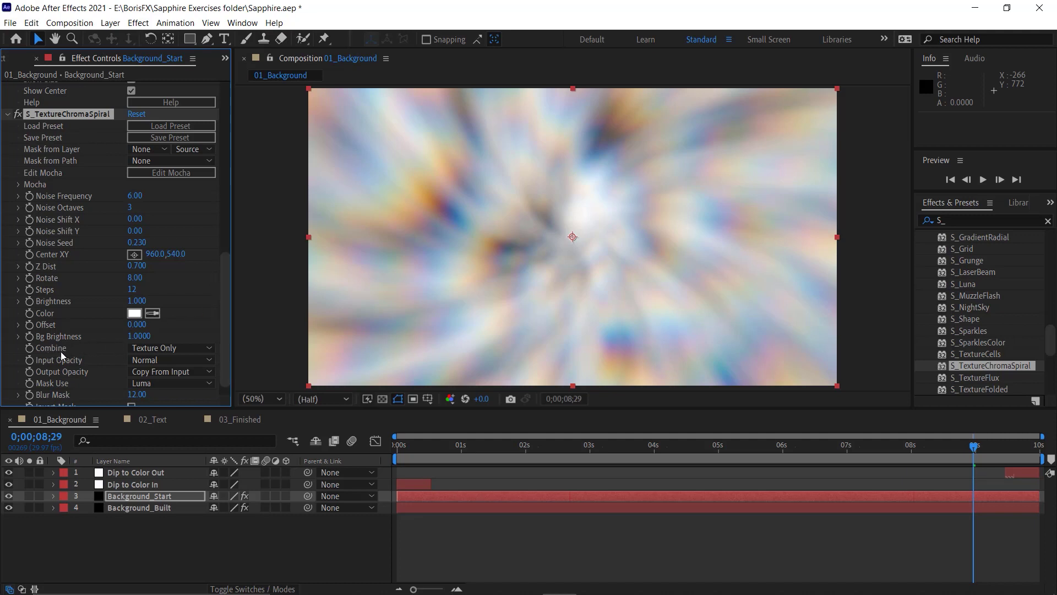
left_click(188, 350)
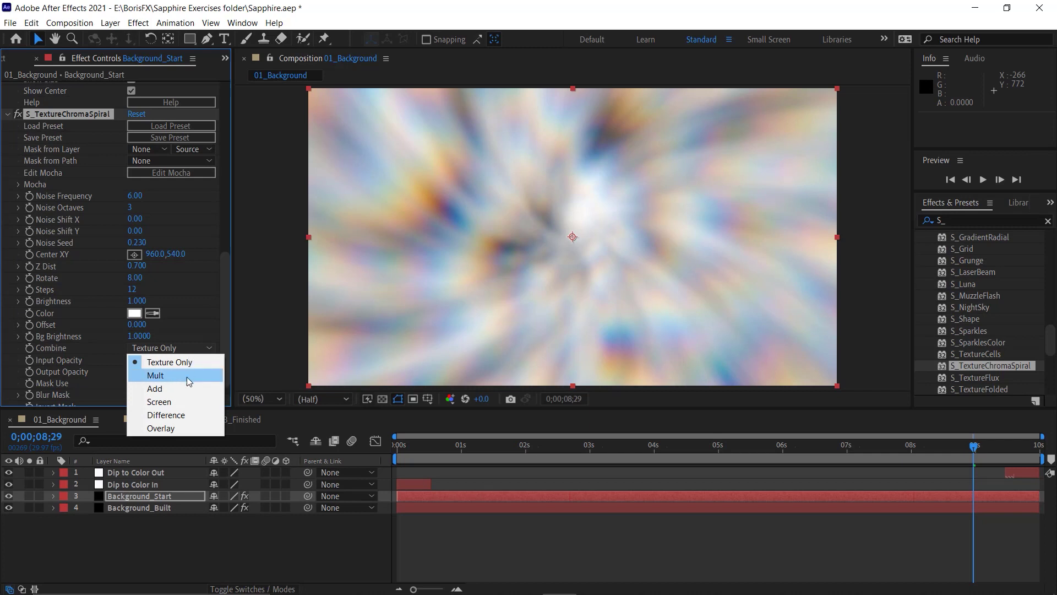
left_click(185, 403)
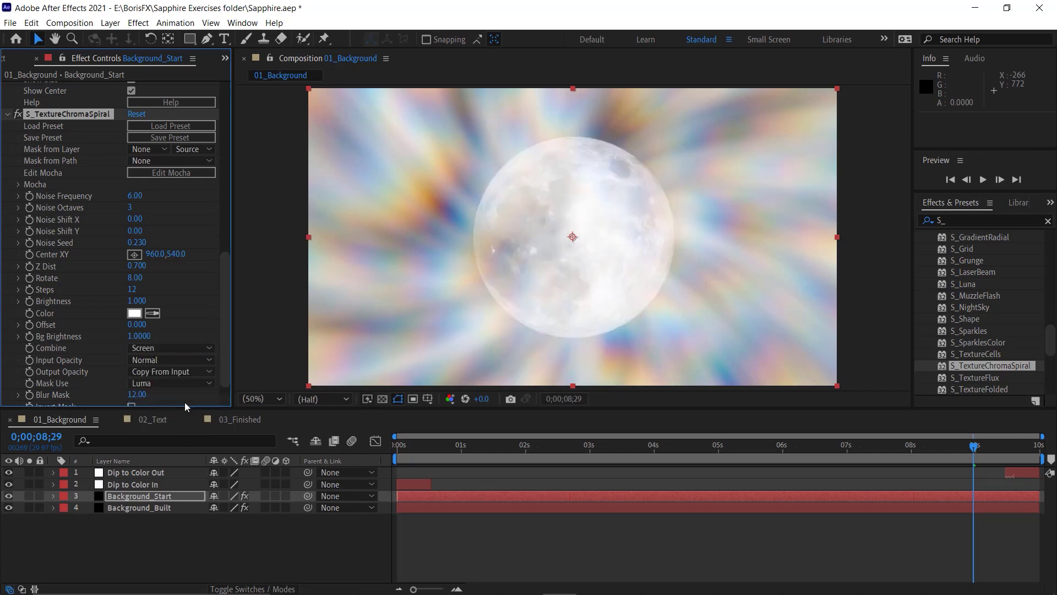
left_click(180, 347)
left_click(184, 428)
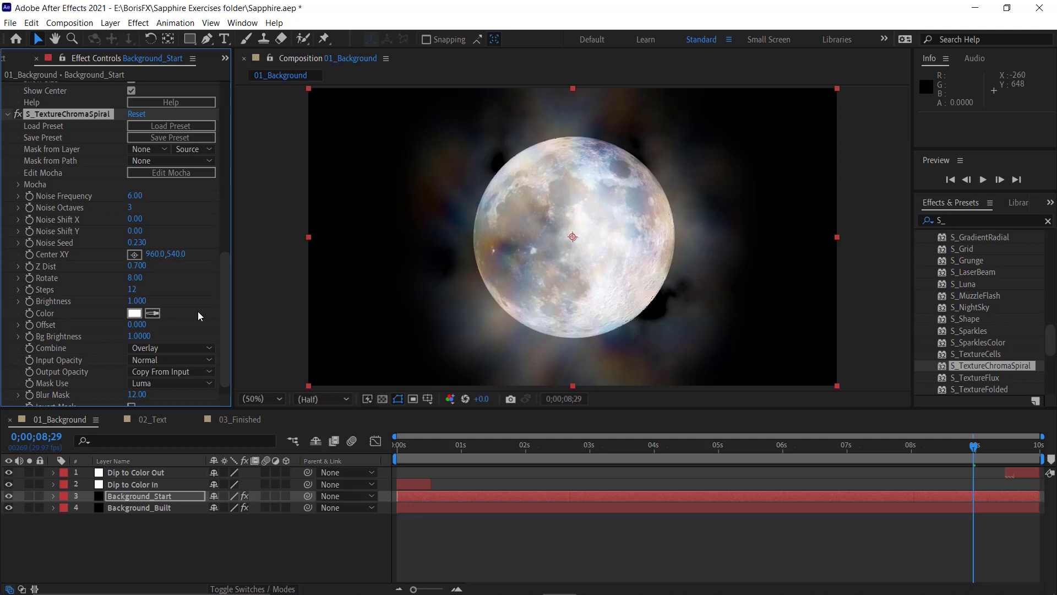
- Add S_UltraGlow to the Background_Start layer and open its preset browser
left_click_drag(1051, 340, 1051, 290)
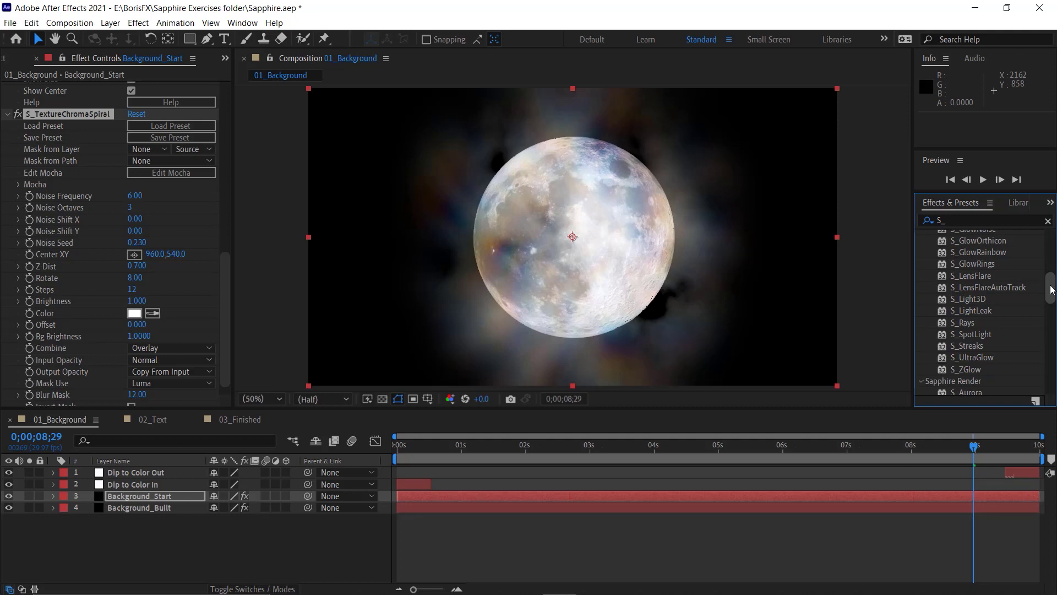
double_click(986, 359)
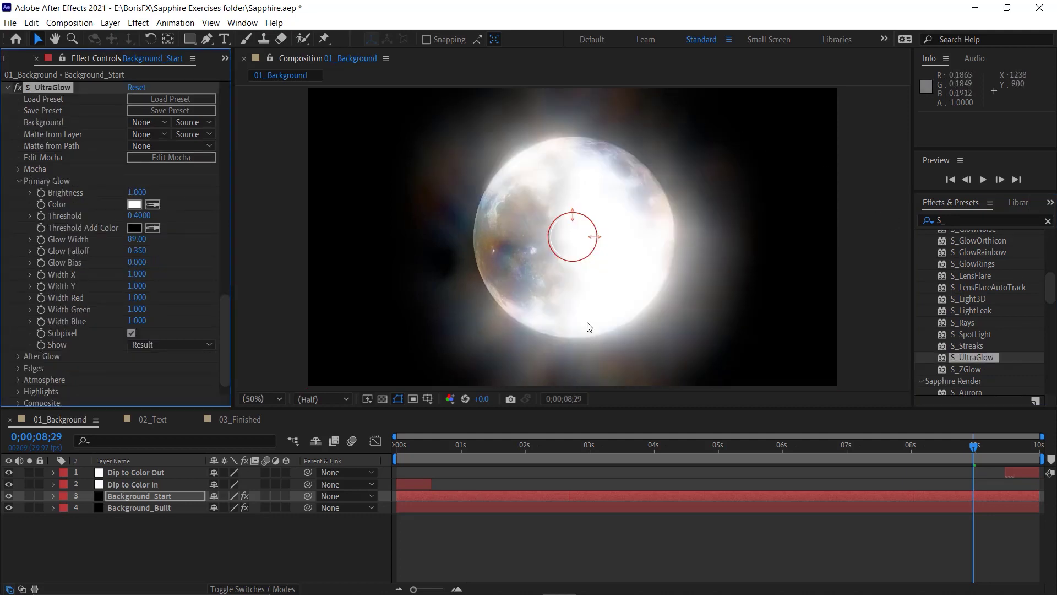
left_click(191, 97)
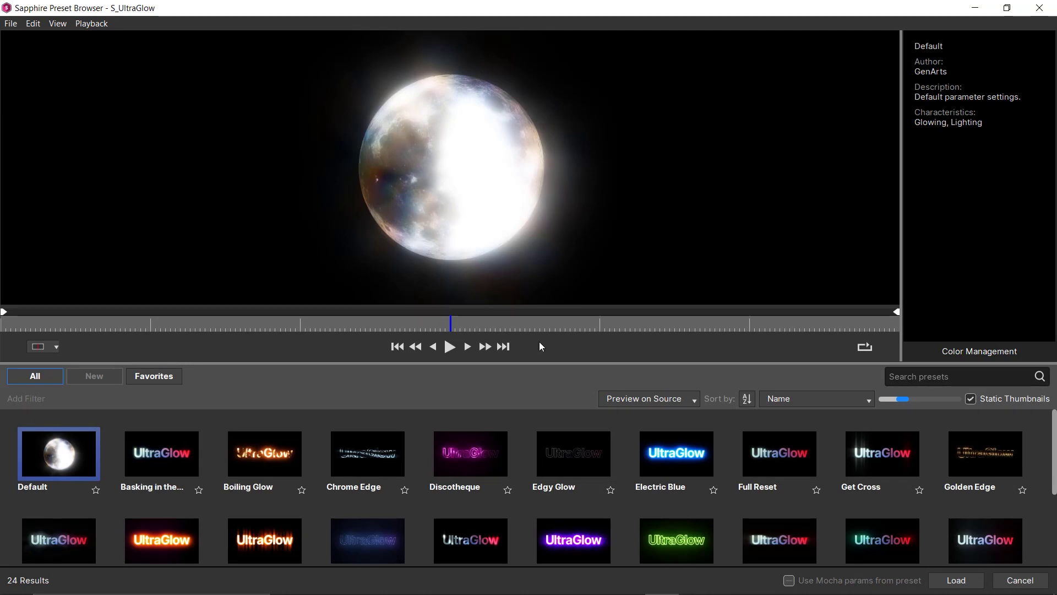
- Compare S_UltraGlow presets on the moon, including Boiling Glow, Chrome Edge, Discotheque, Electric Blue, Get Cross, Full Reset and Neon
left_click(183, 463)
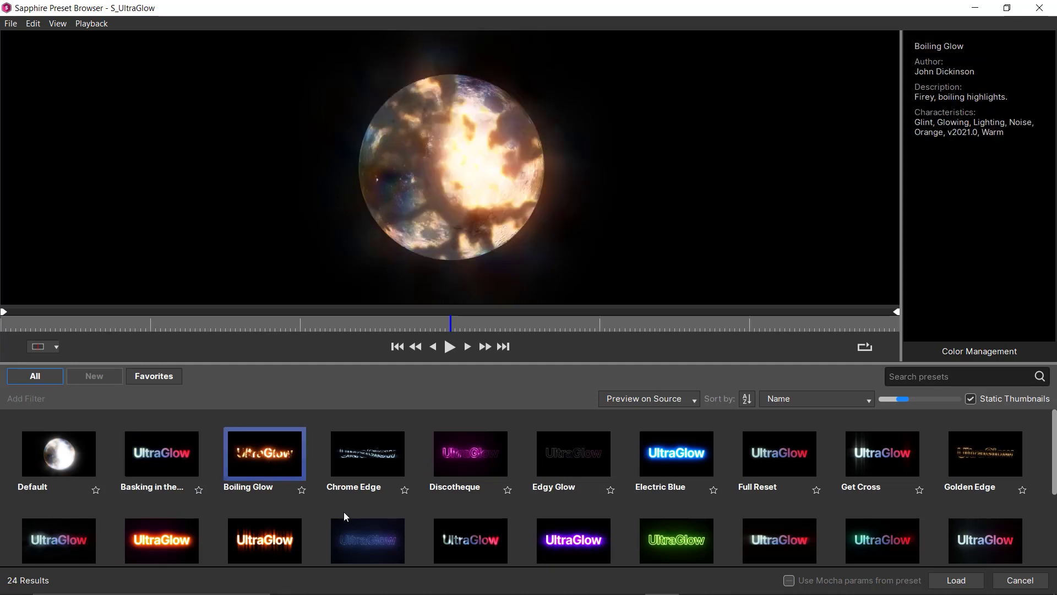
left_click(378, 441)
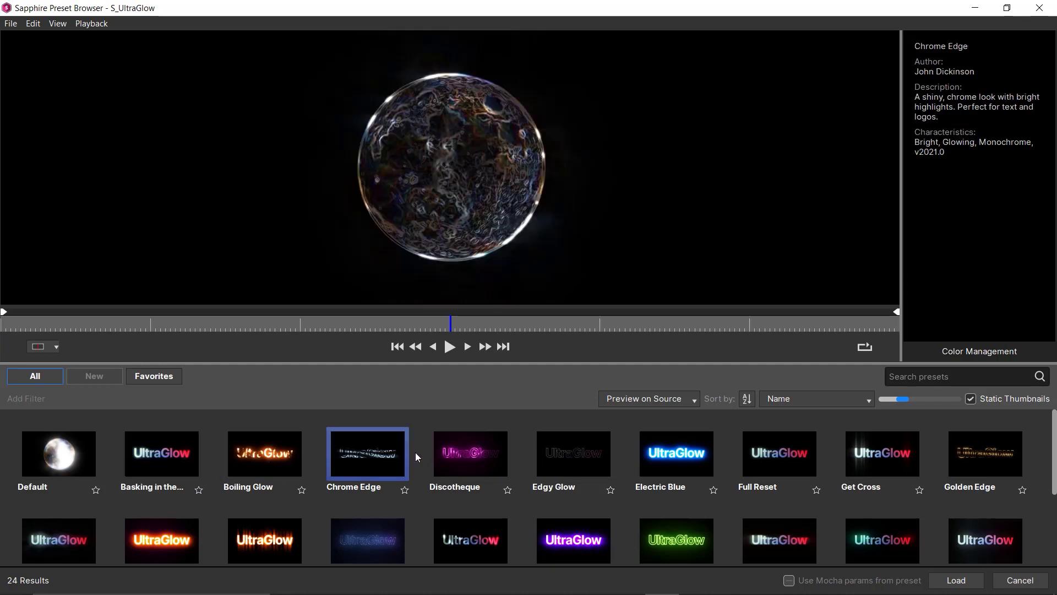
left_click(456, 461)
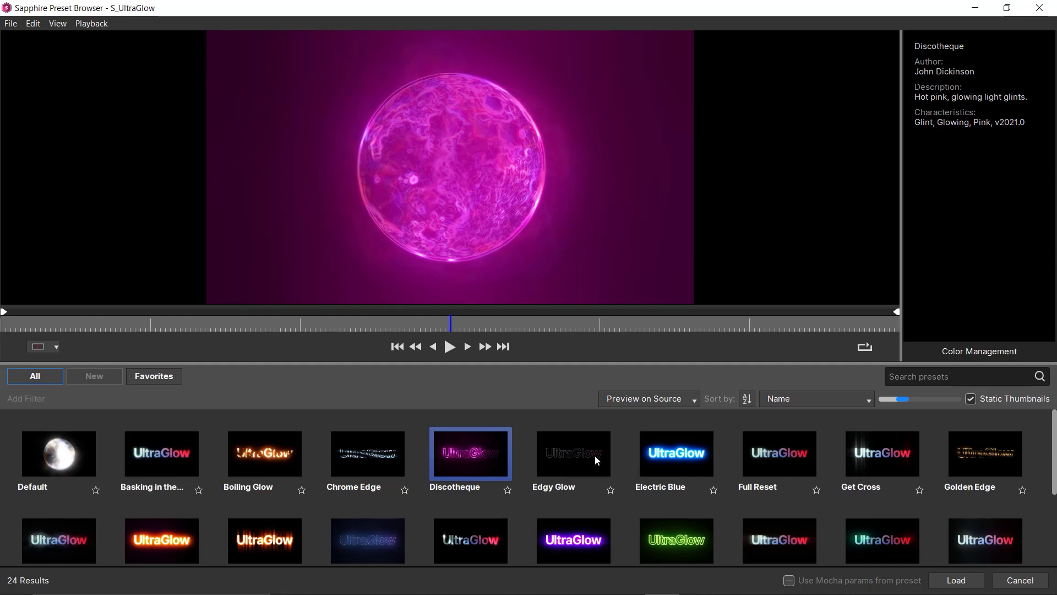
left_click(595, 455)
left_click(680, 461)
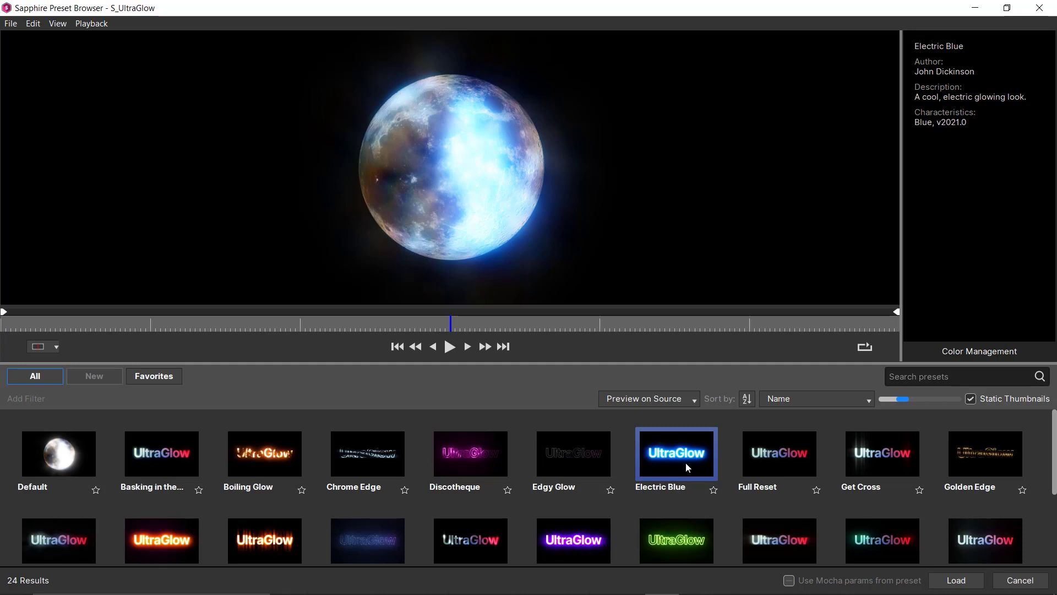
left_click(790, 451)
left_click(882, 462)
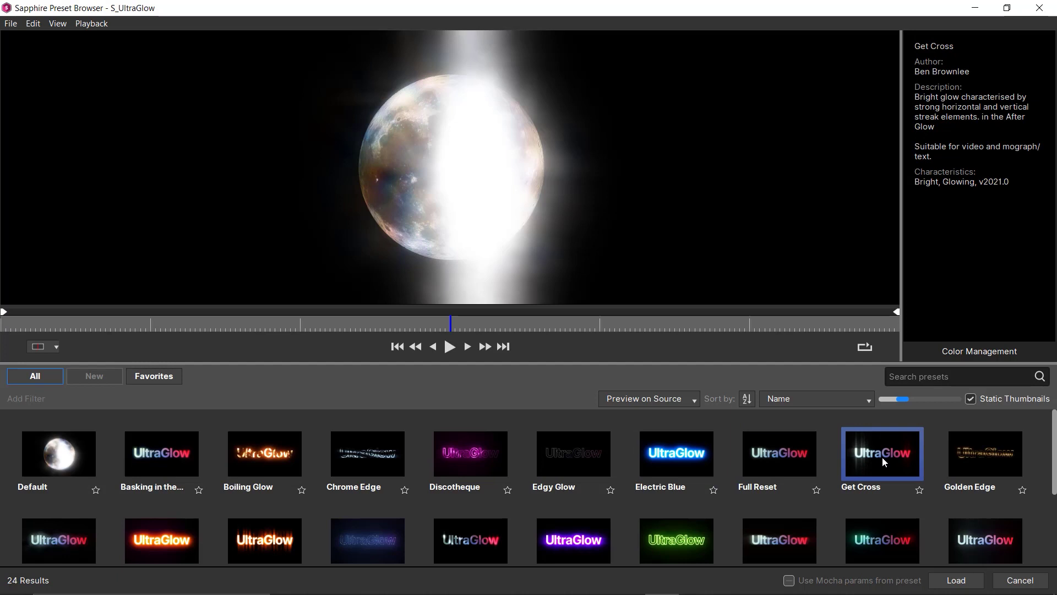
left_click(787, 470)
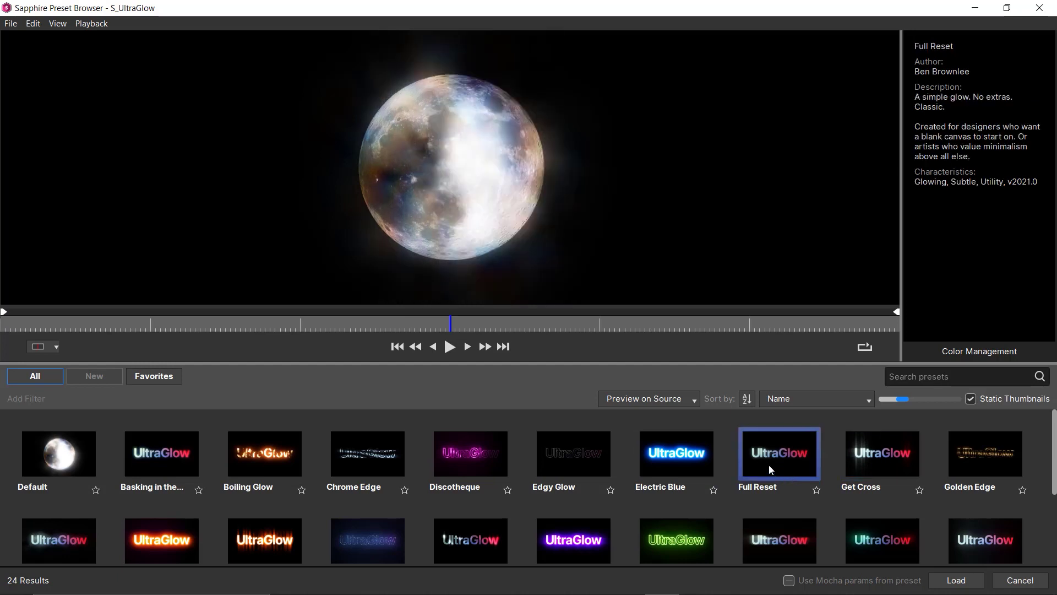
left_click(672, 468)
left_click(766, 464)
left_click(785, 530)
left_click(702, 543)
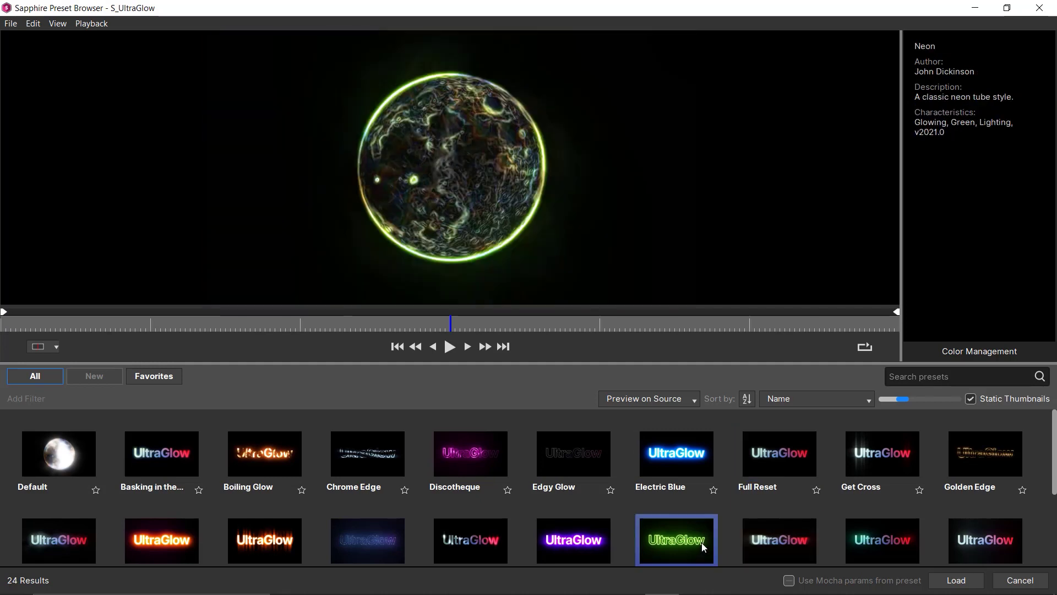
- Choose the Magic Mist preset and load it into the S_UltraGlow effect
left_click(592, 543)
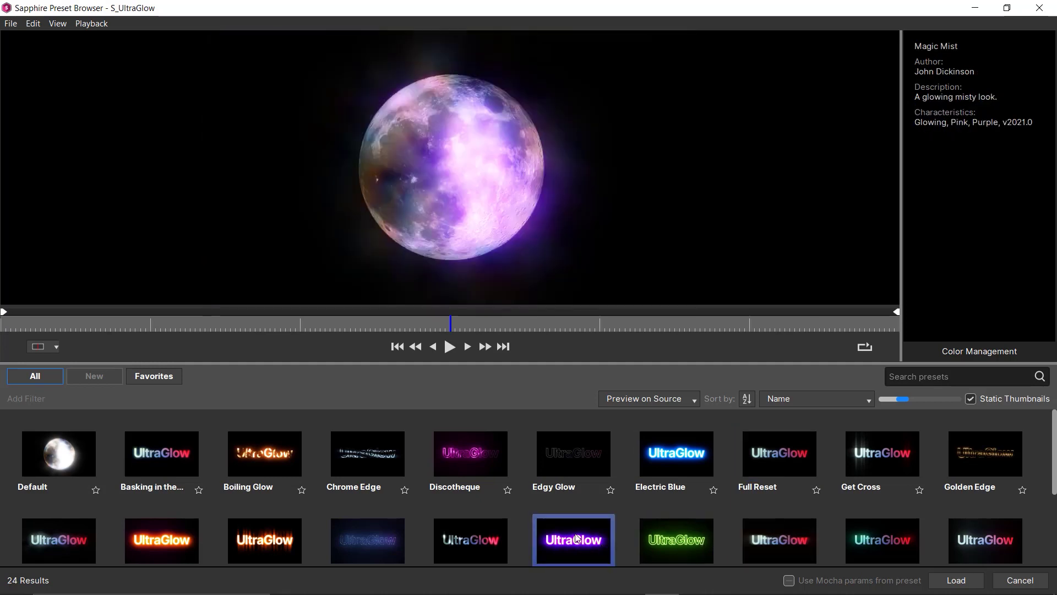
scroll(577, 538, "down", 1)
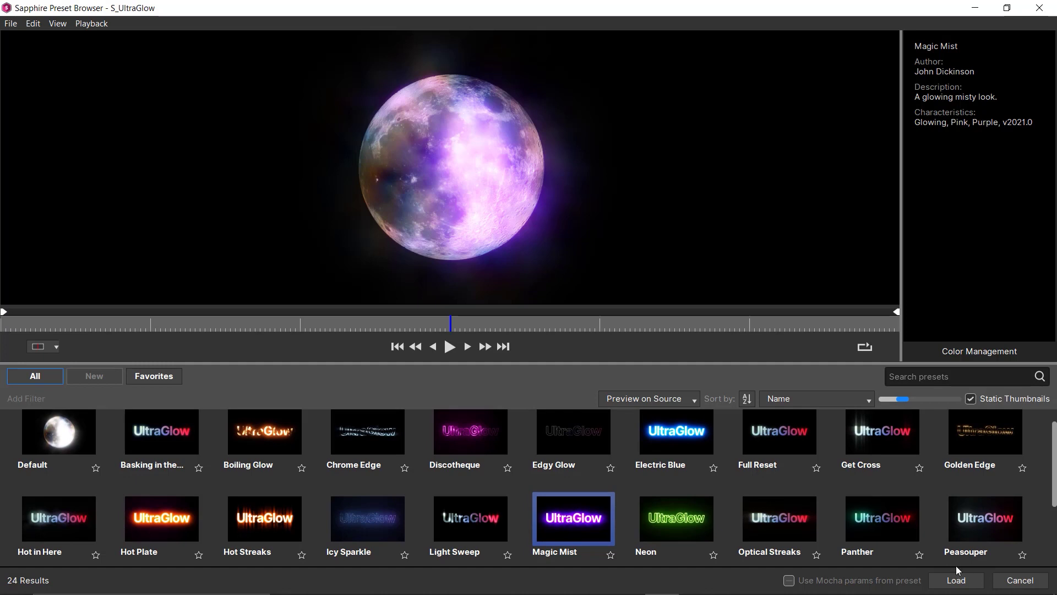
left_click(957, 581)
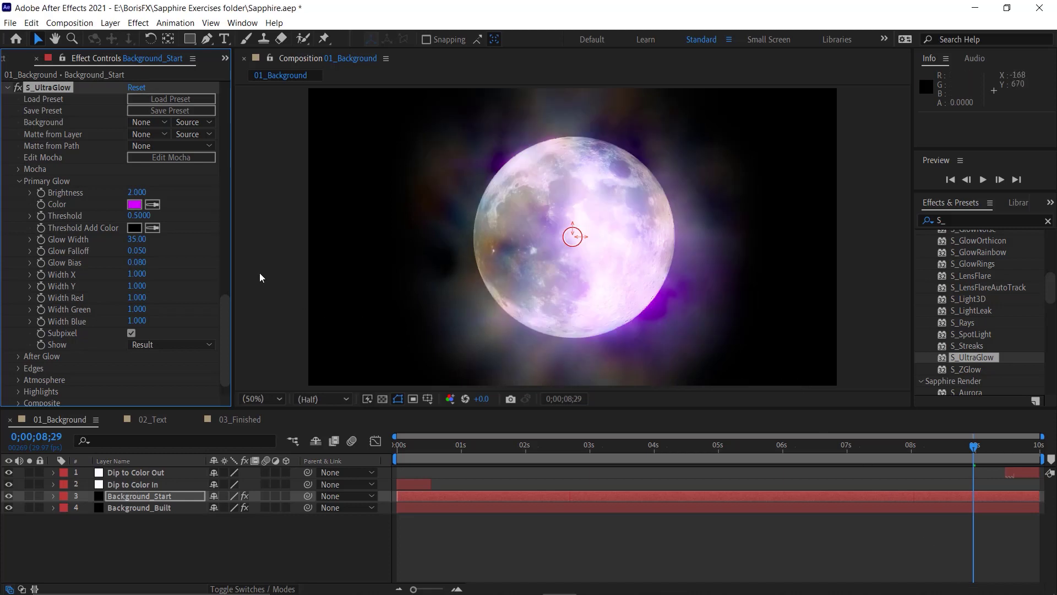
- Collapse the settings of S_Luna, S_TextureChromaSpiral and S_UltraGlow on the Background_Start layer and deselect the effects
left_click_drag(223, 323, 227, 94)
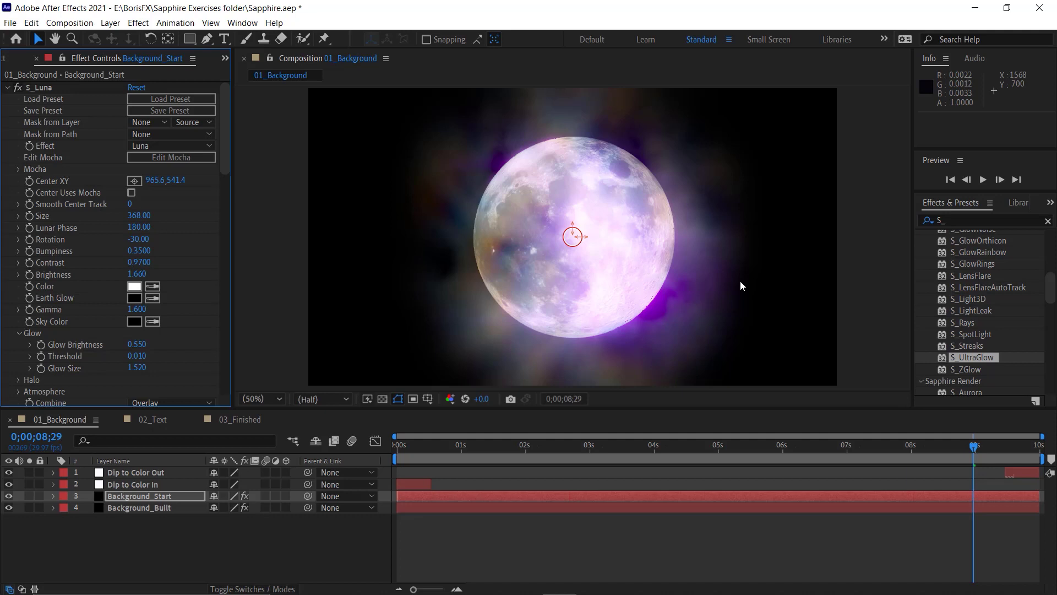
left_click(8, 87)
left_click(7, 100)
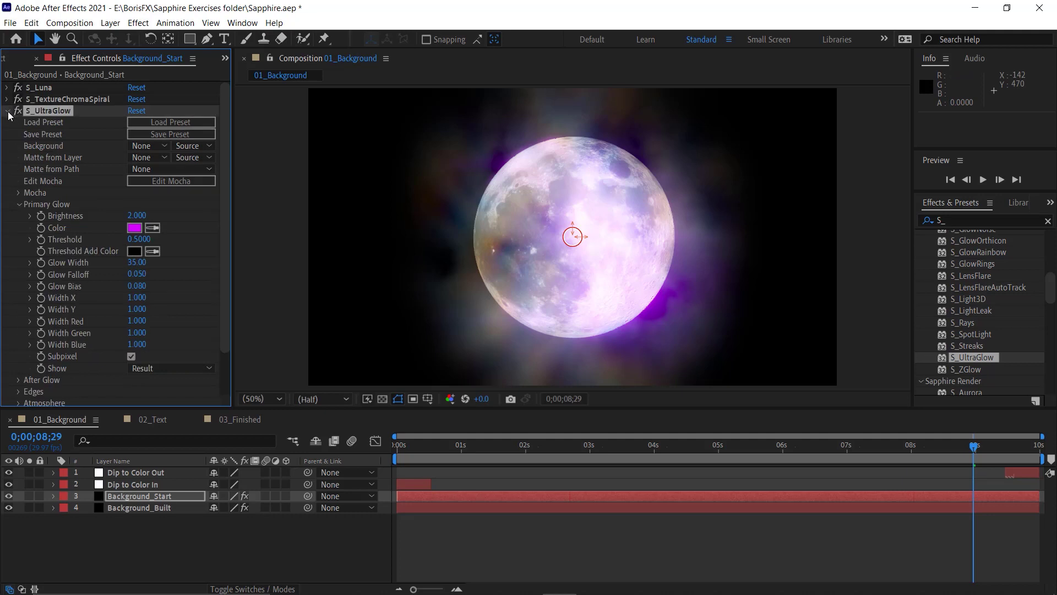
left_click(8, 110)
left_click(67, 149)
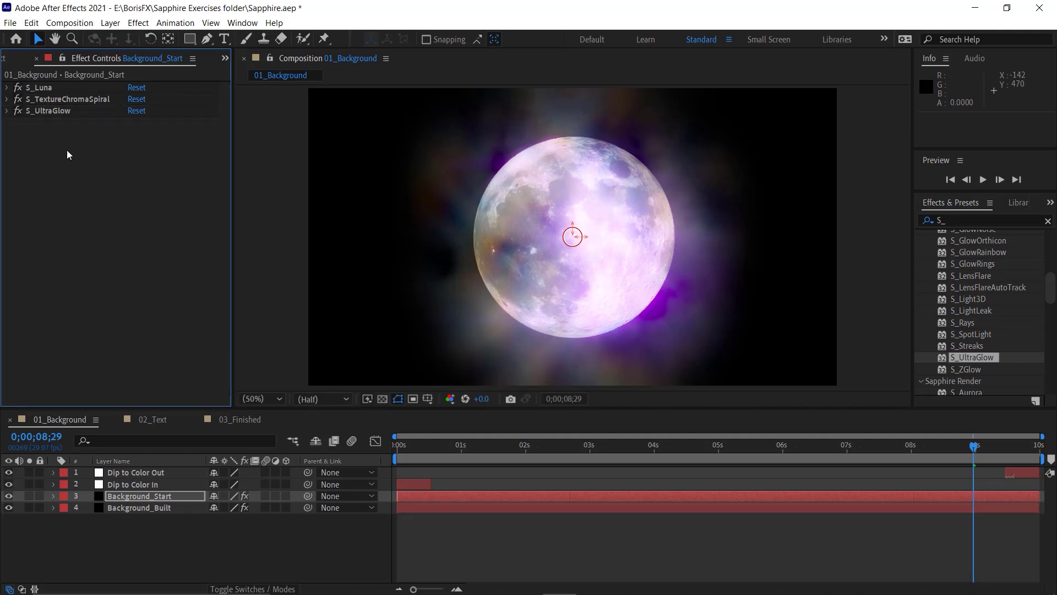
- Delete the S_Luna, S_TextureChromaSpiral and S_UltraGlow effects from the Background_Start layer
left_click(39, 88)
left_click(45, 115, "shift")
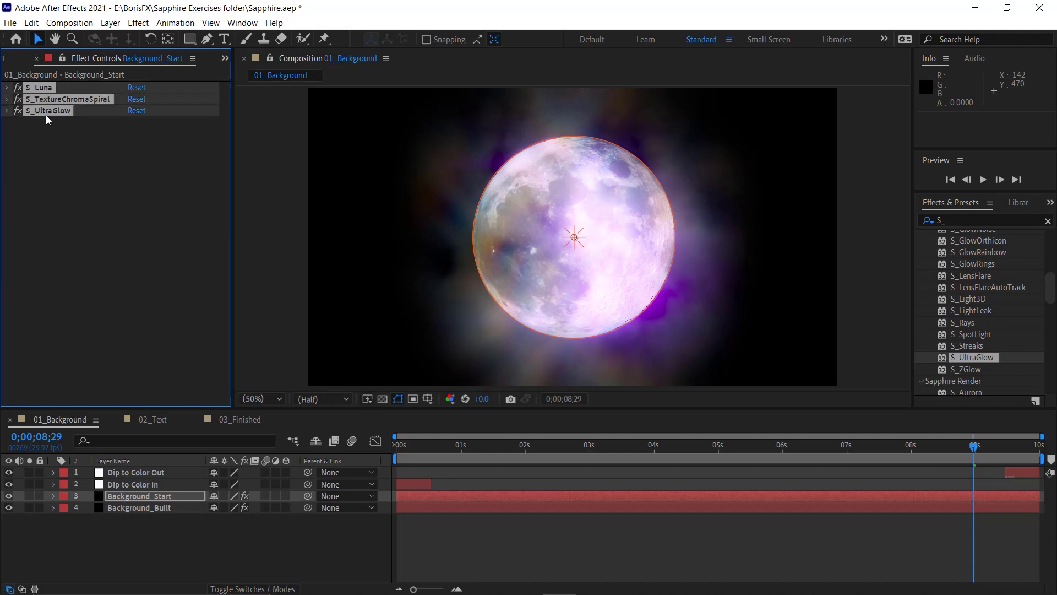
key("Delete")
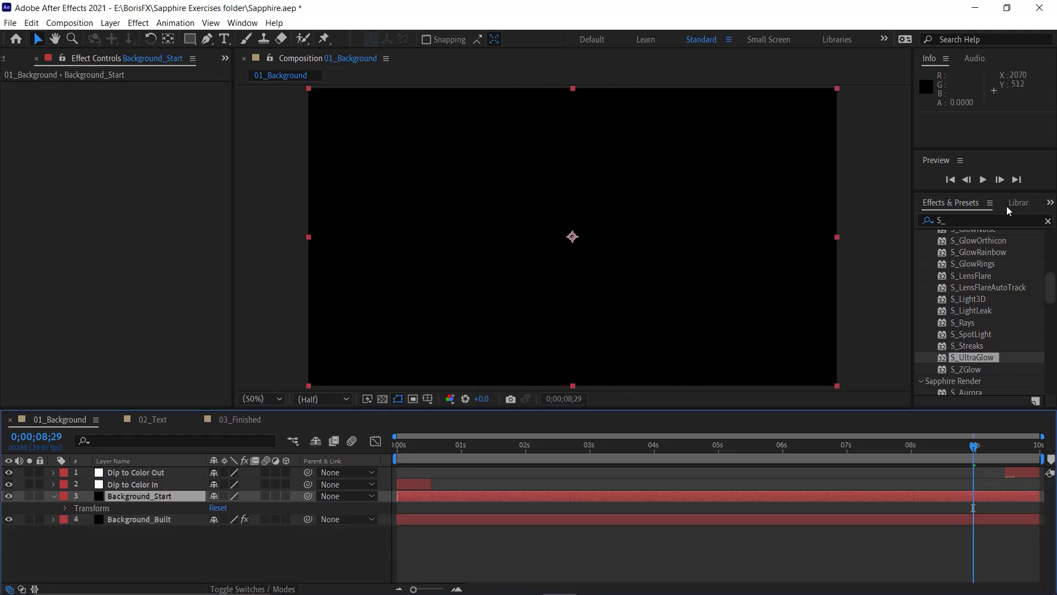
- Find S_Effect among the Sapphire Builder effects, add it to the Background_Start layer and open its preset browser
left_click(984, 220)
type("eff")
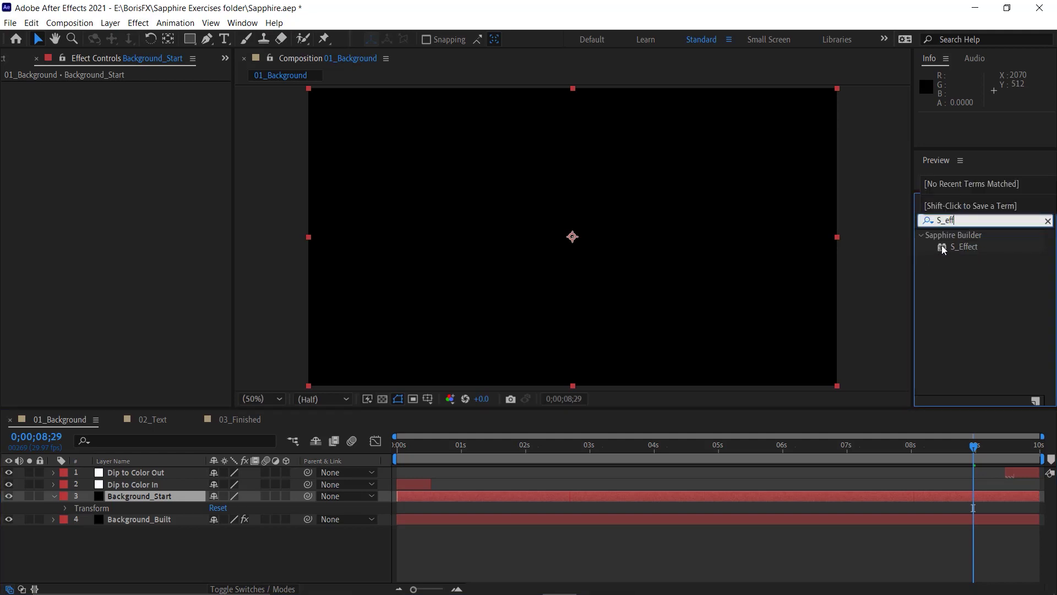
double_click(943, 247)
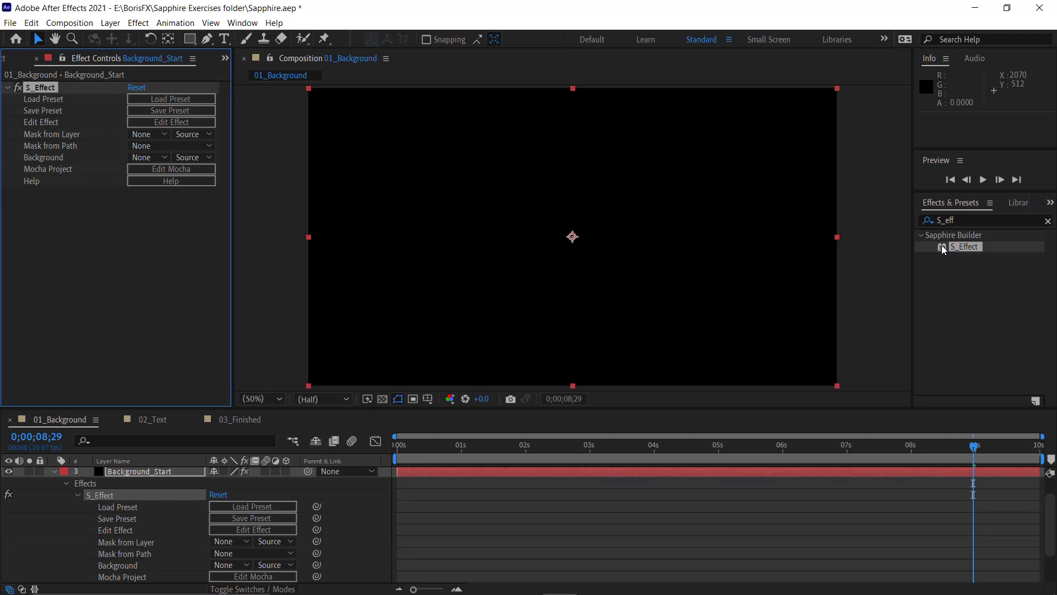
left_click(170, 100)
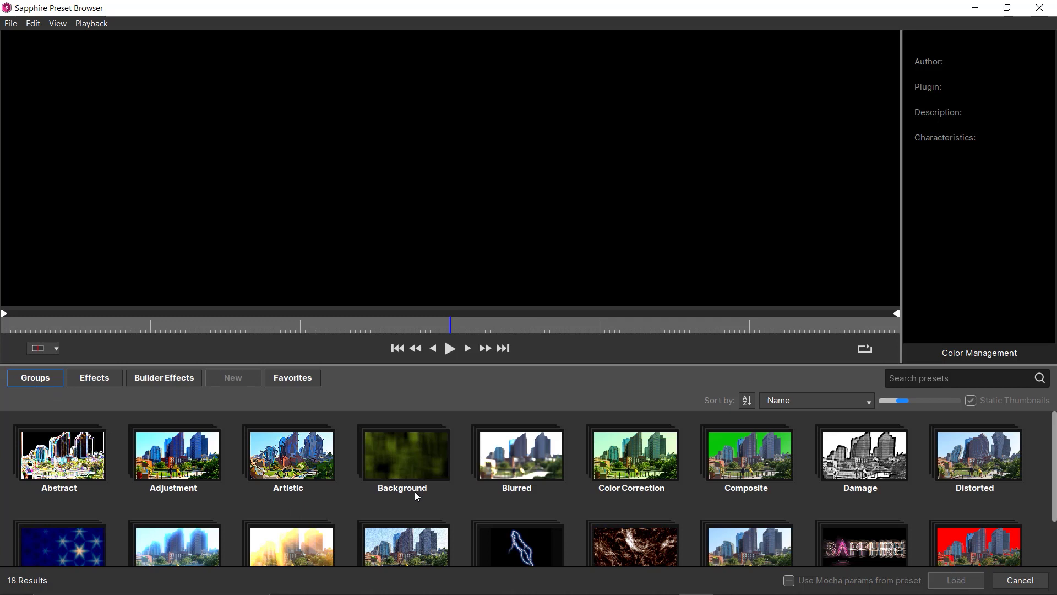
- Look over the preset groups and examine the thumbnails in the Background group
scroll(417, 496, "down", 1)
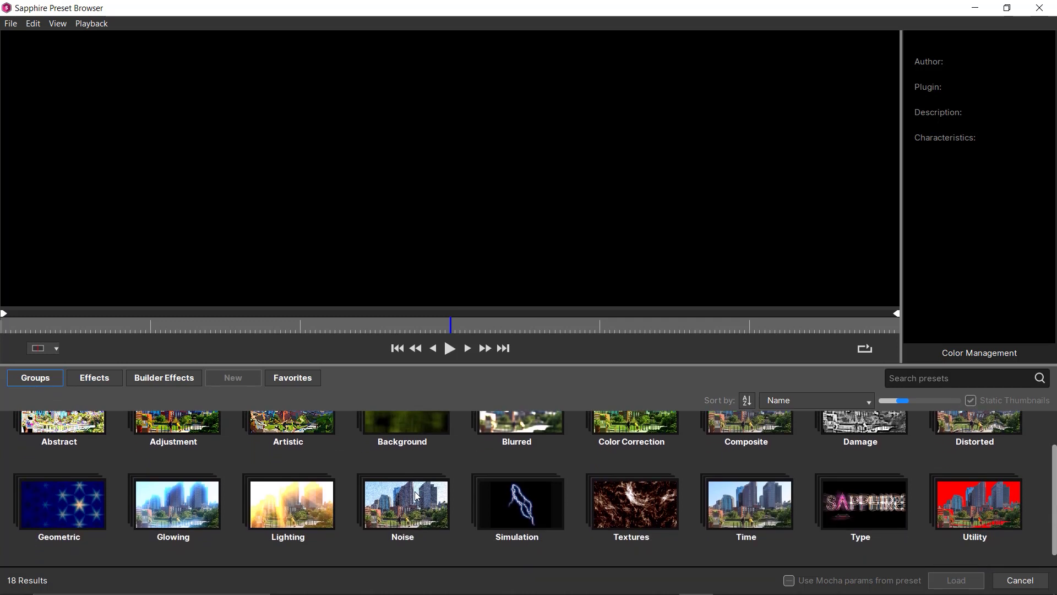
scroll(417, 496, "up", 1)
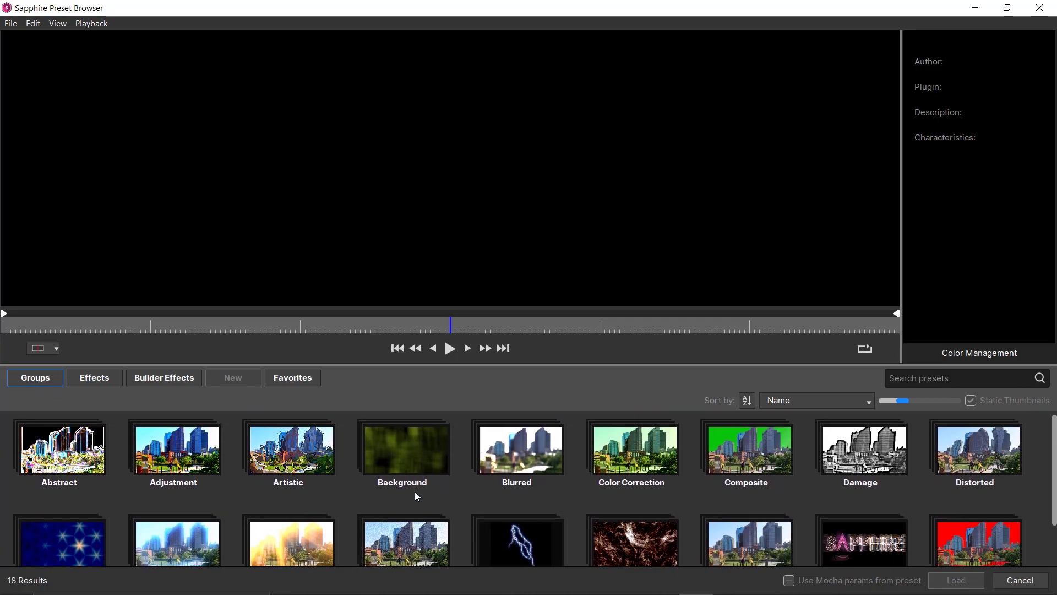
double_click(389, 450)
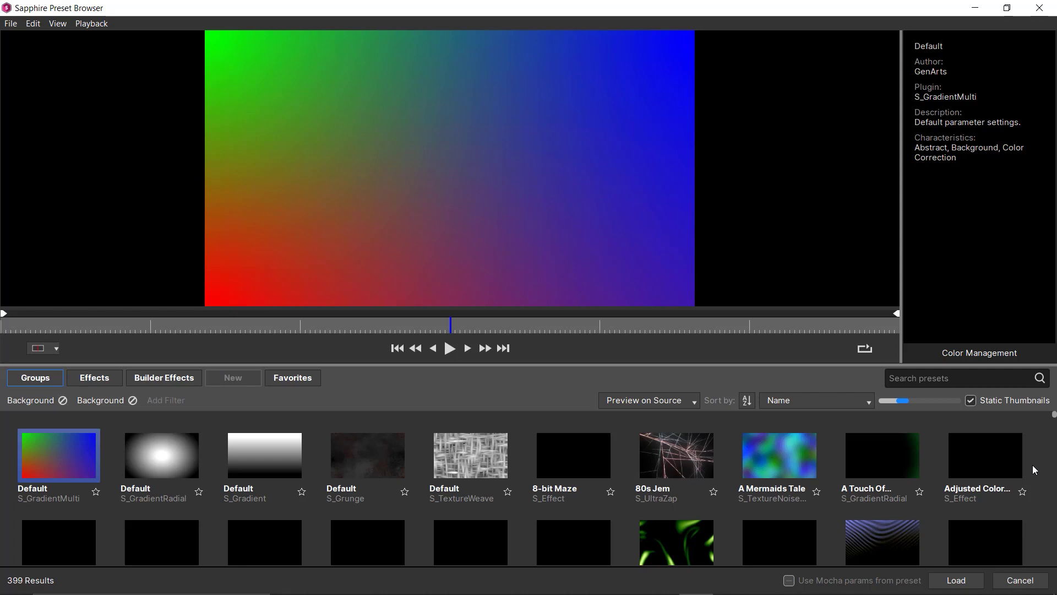
scroll(1034, 470, "down", 2)
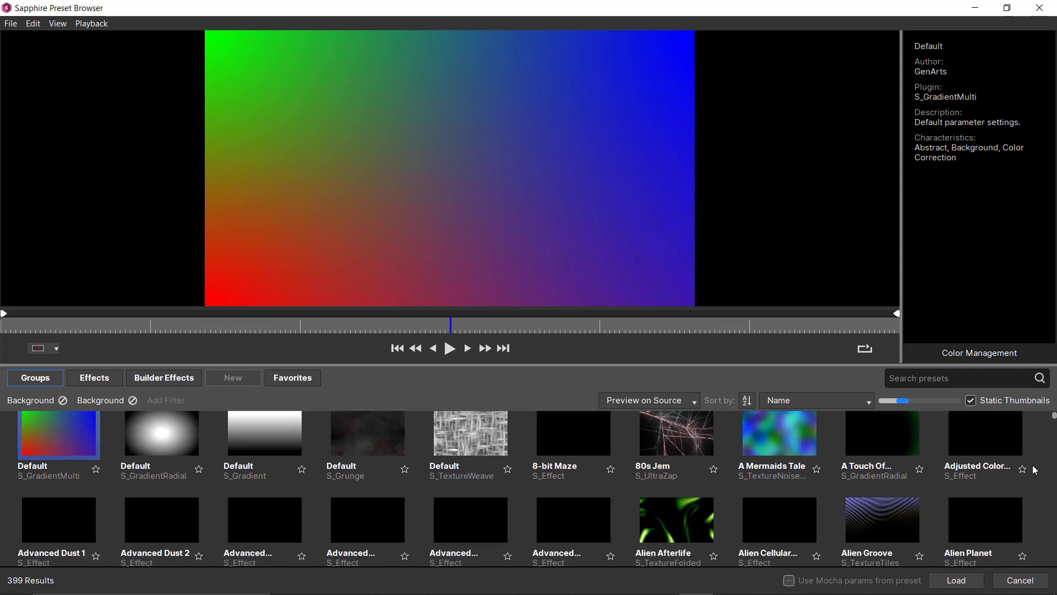
scroll(1034, 470, "down", 2)
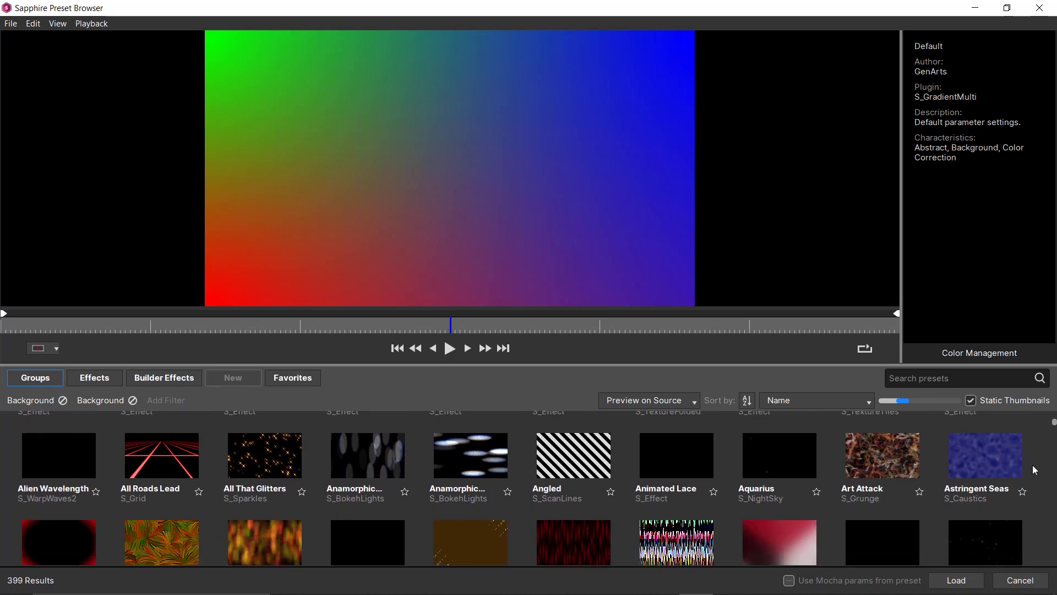
scroll(1034, 469, "down", 2)
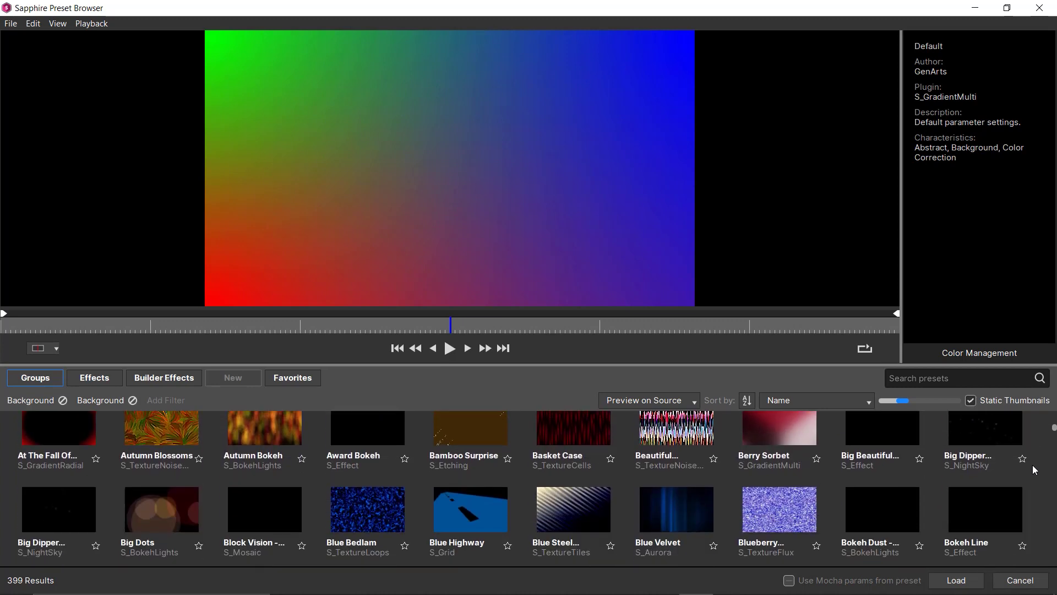
scroll(1034, 469, "up", 5)
scroll(1033, 465, "up", 1)
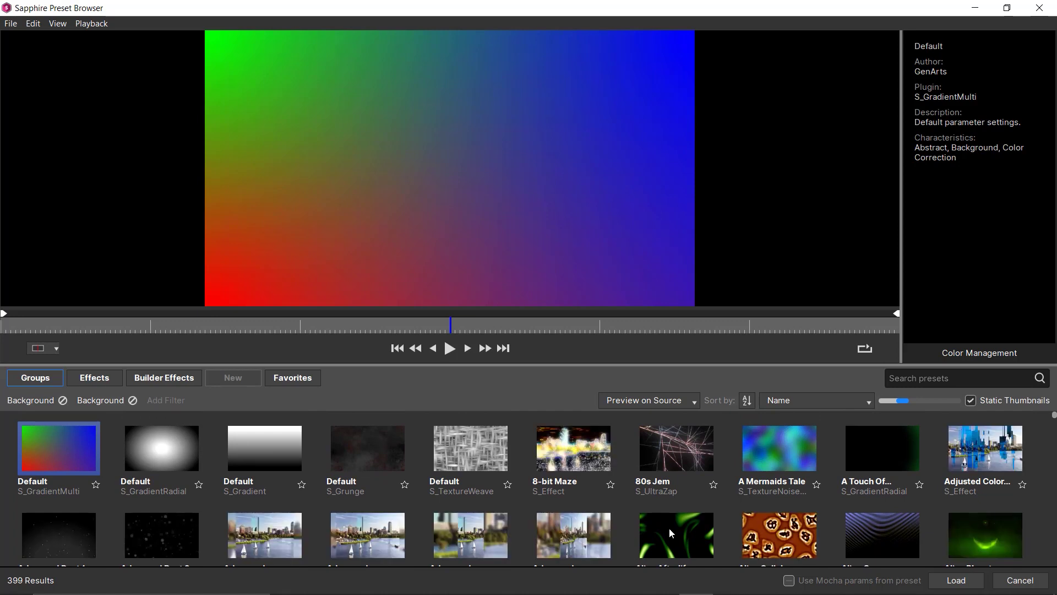
scroll(641, 498, "down", 2)
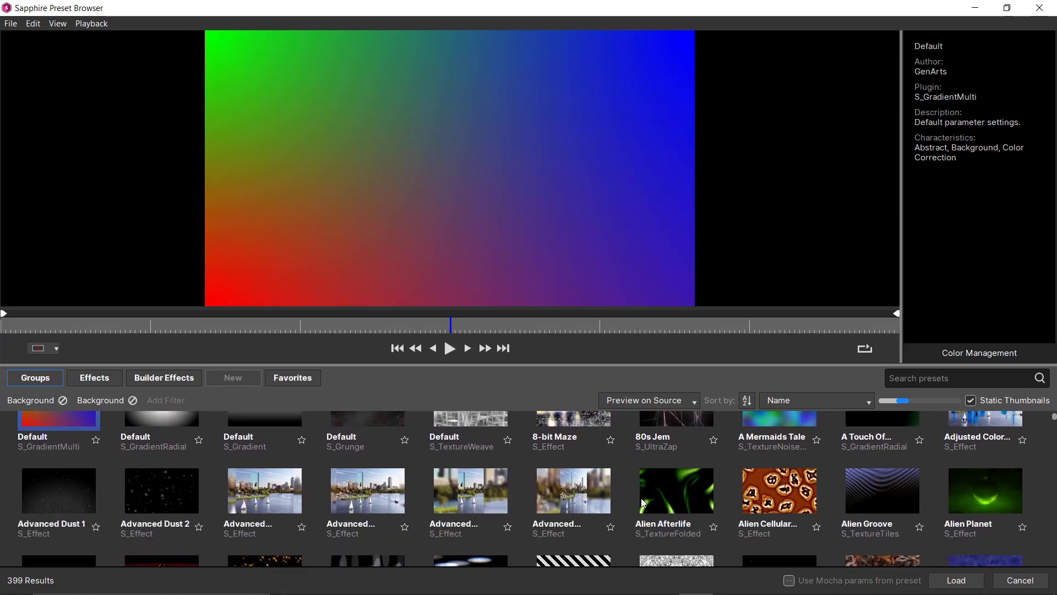
scroll(641, 497, "up", 2)
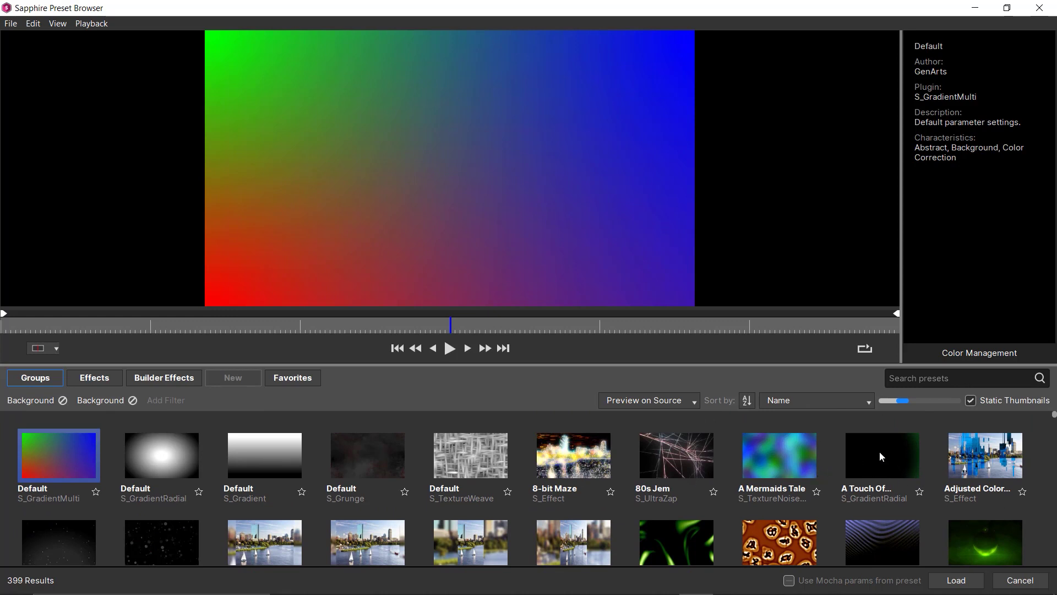
- Set the Background presets to Preview on Sample and check their thumbnails
left_click(697, 401)
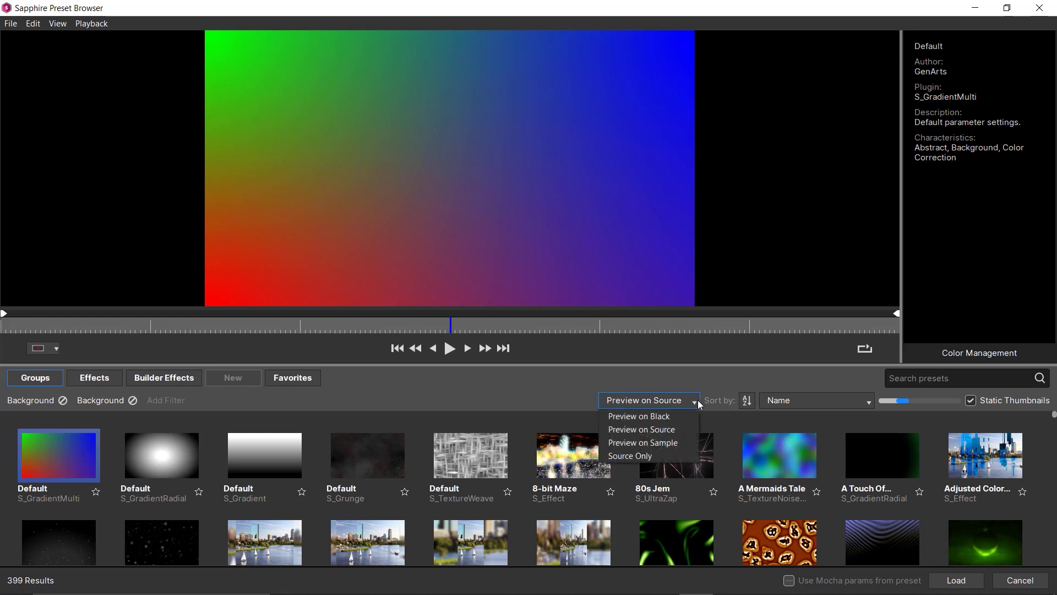
left_click(667, 444)
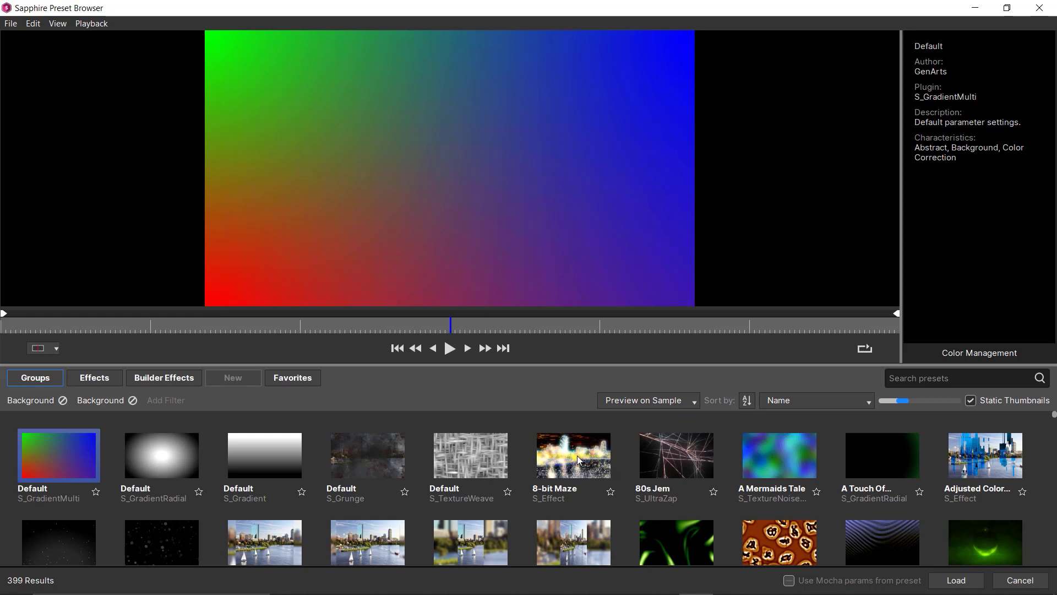
scroll(578, 455, "down", 1)
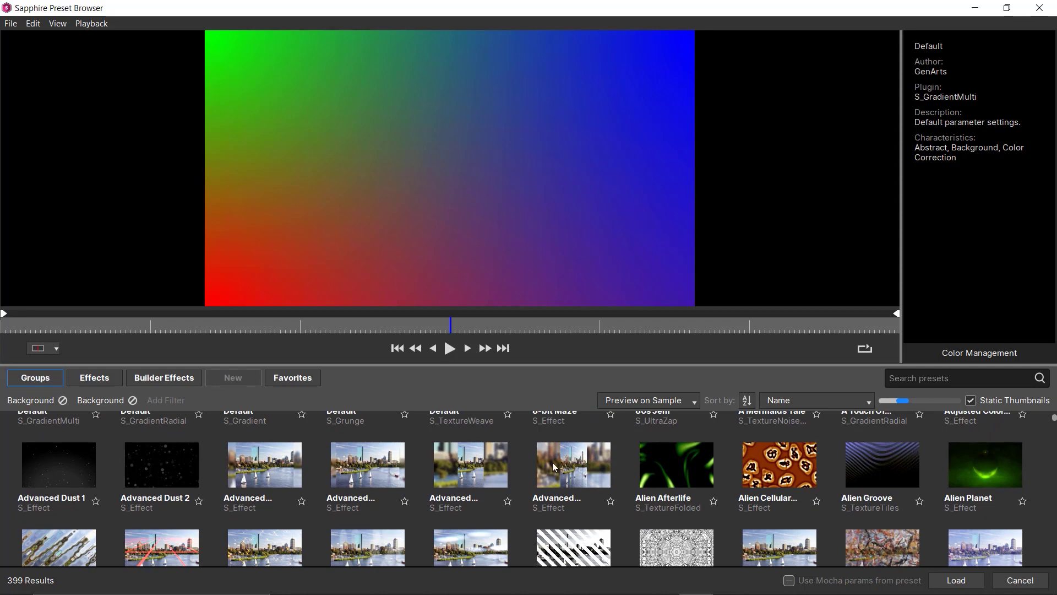
- Select the Award Bokeh preset in the Background group and play its animation preview, stopping it after watching
scroll(588, 463, "down", 1)
scroll(588, 463, "down", 4)
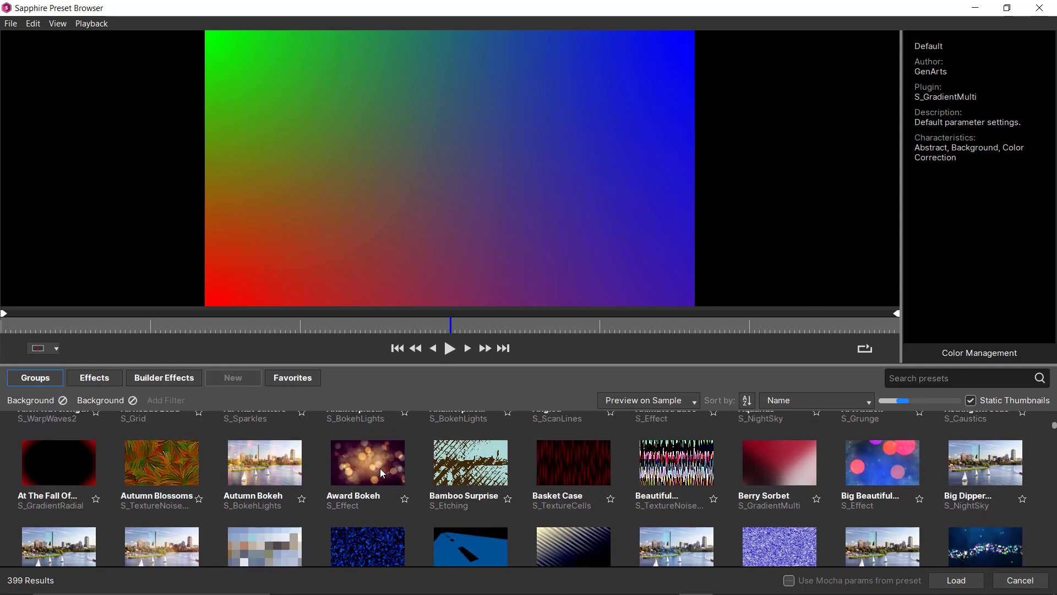
left_click(380, 468)
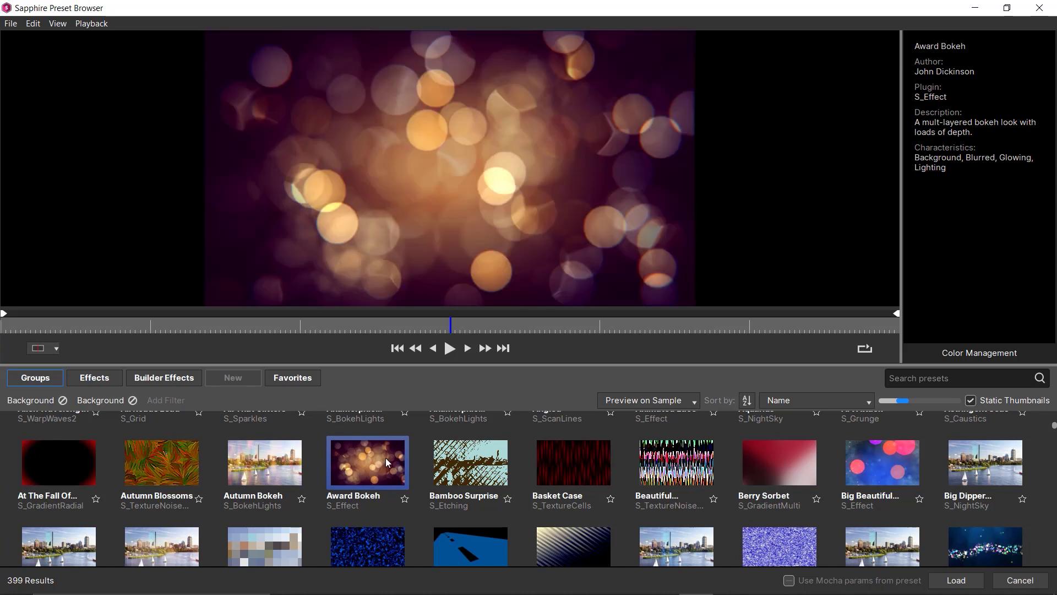
left_click(450, 348)
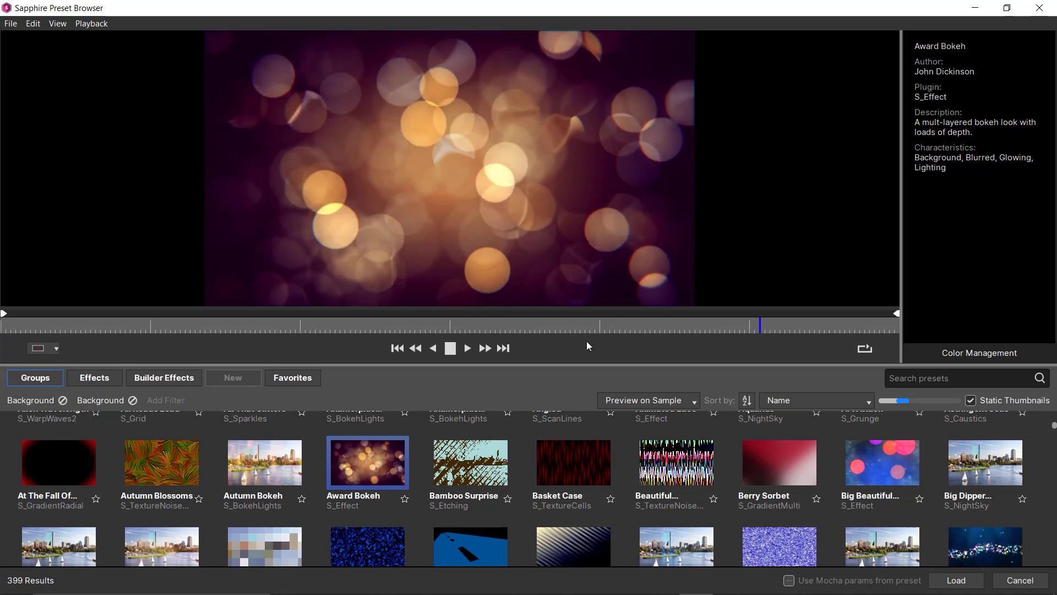
left_click(449, 348)
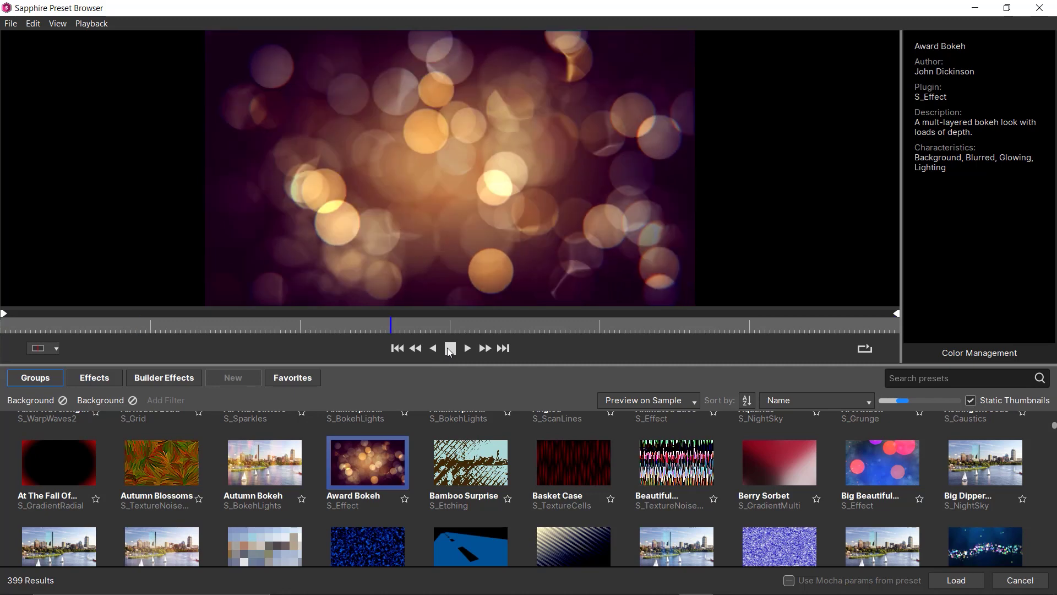
left_click(450, 349)
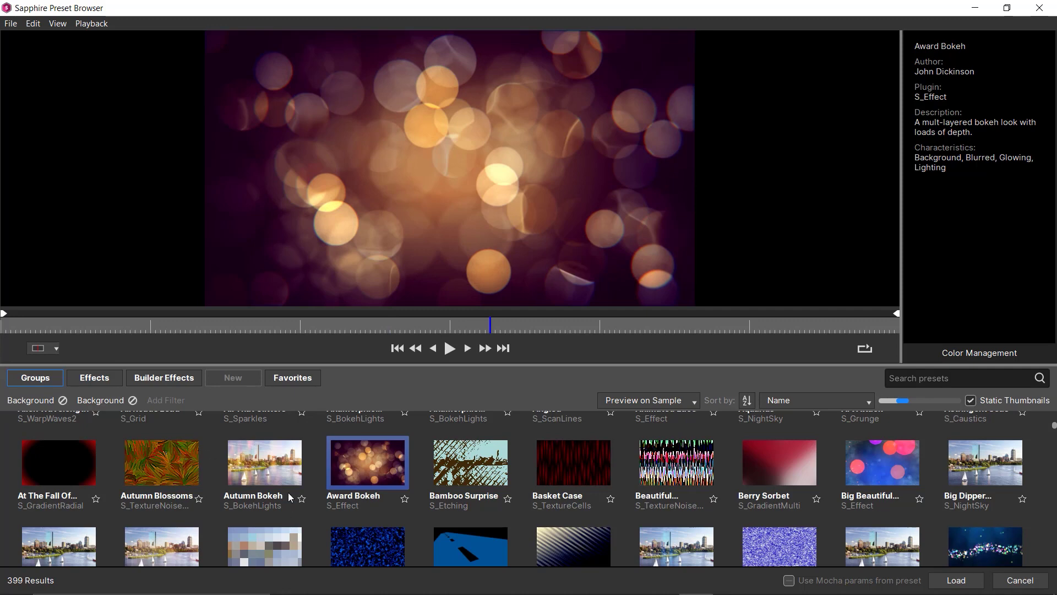
- Examine the presets in the Artistic group and return to the overview of preset groups
scroll(291, 497, "up", 1)
scroll(290, 498, "up", 3)
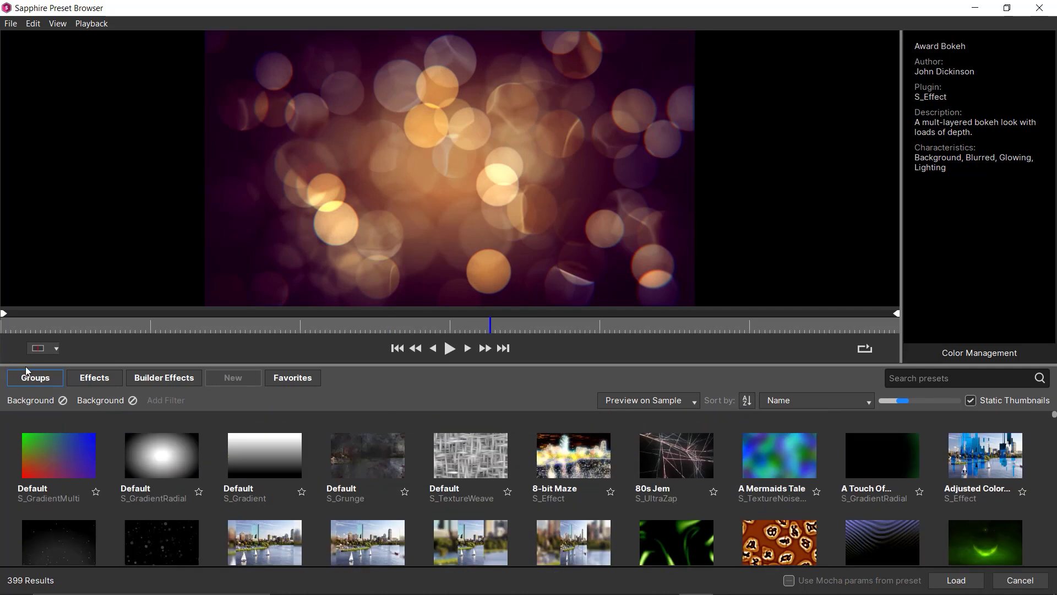
left_click(50, 381)
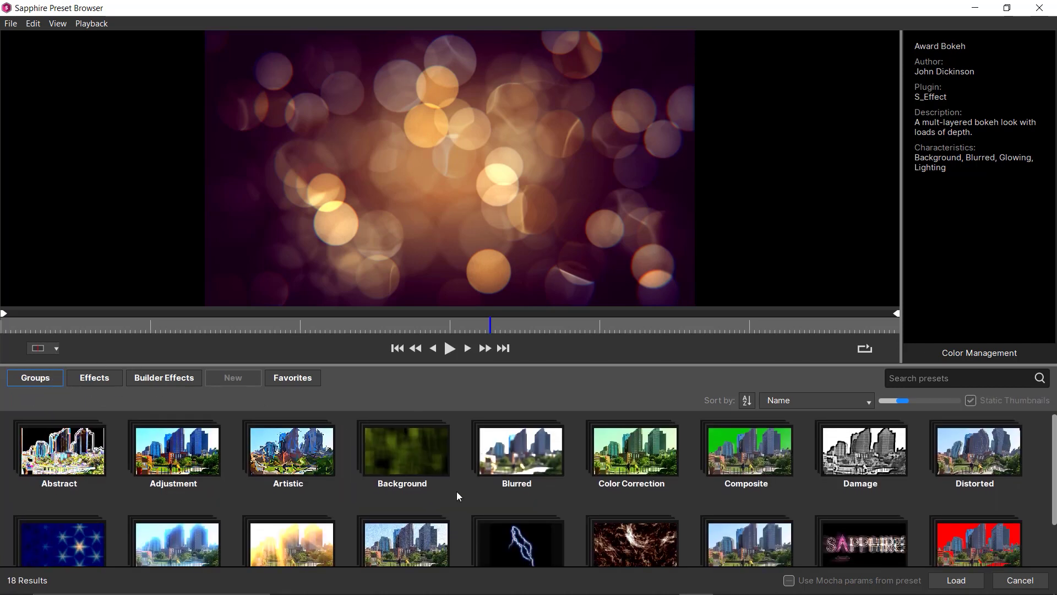
scroll(457, 496, "down", 1)
scroll(457, 496, "up", 1)
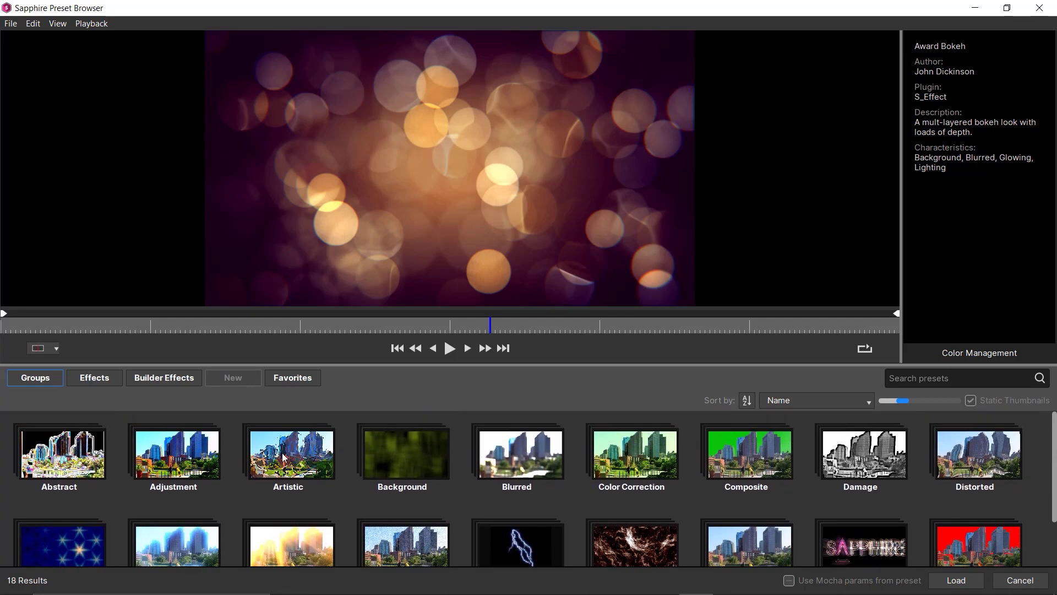
left_click(284, 459)
scroll(471, 517, "down", 1)
scroll(470, 522, "down", 2)
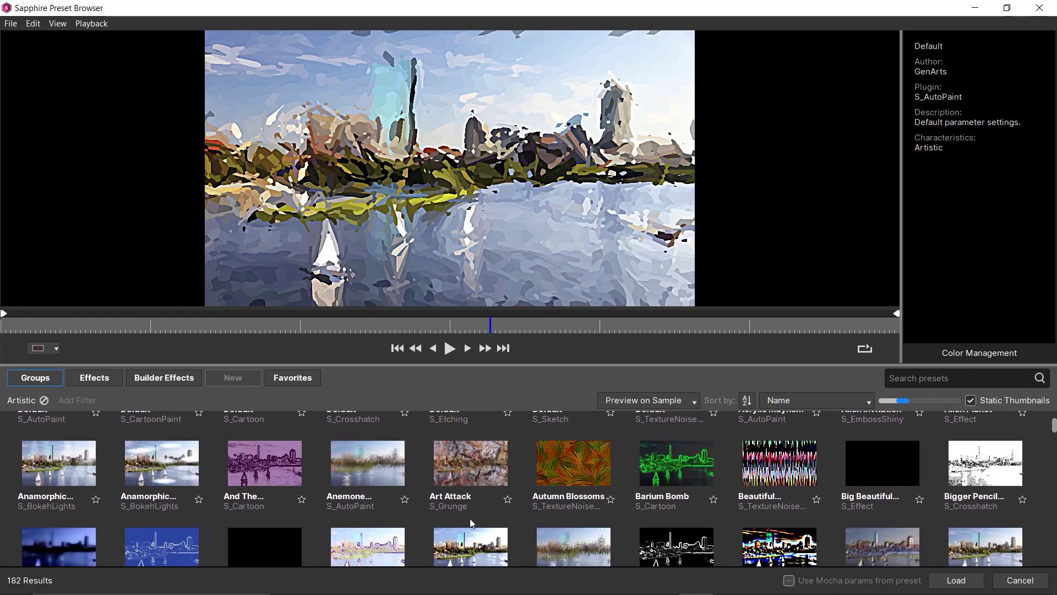
scroll(471, 522, "up", 3)
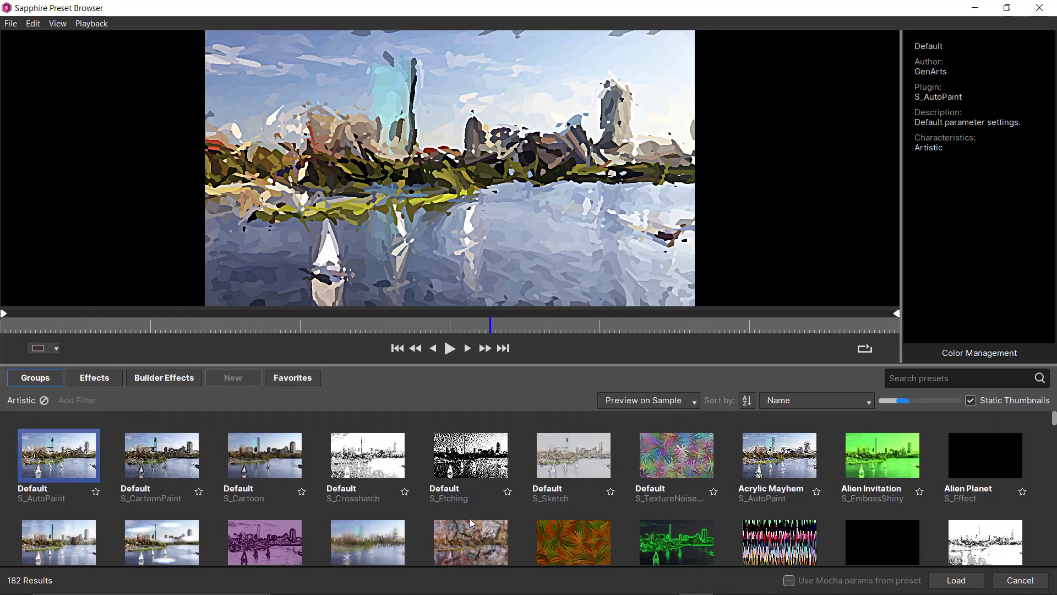
left_click(55, 379)
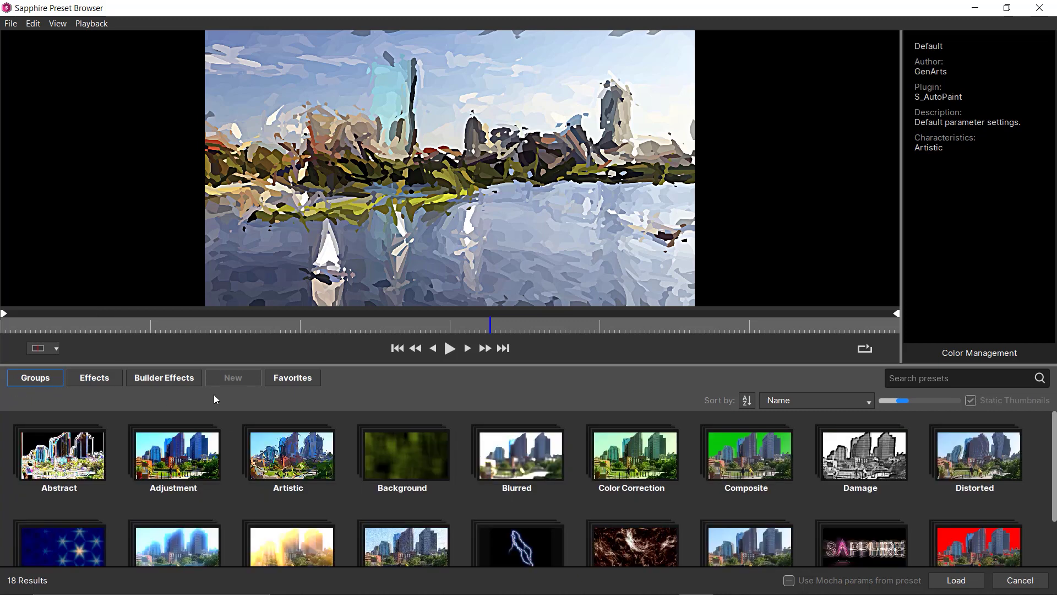
- Browse the S_Effect presets under Builder Effects and return to the overview of preset groups
left_click(172, 381)
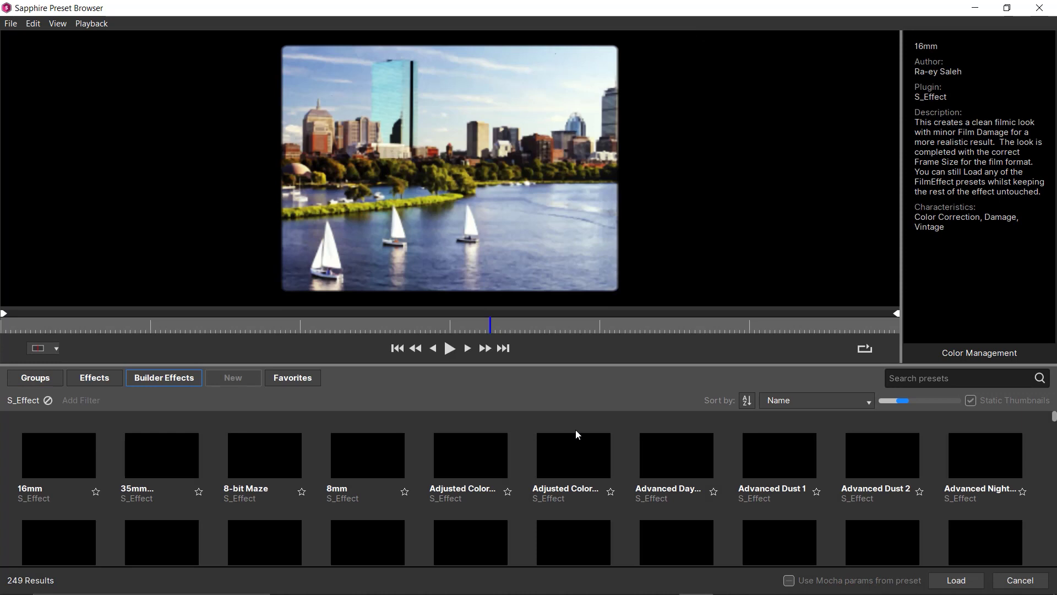
scroll(499, 443, "down", 2)
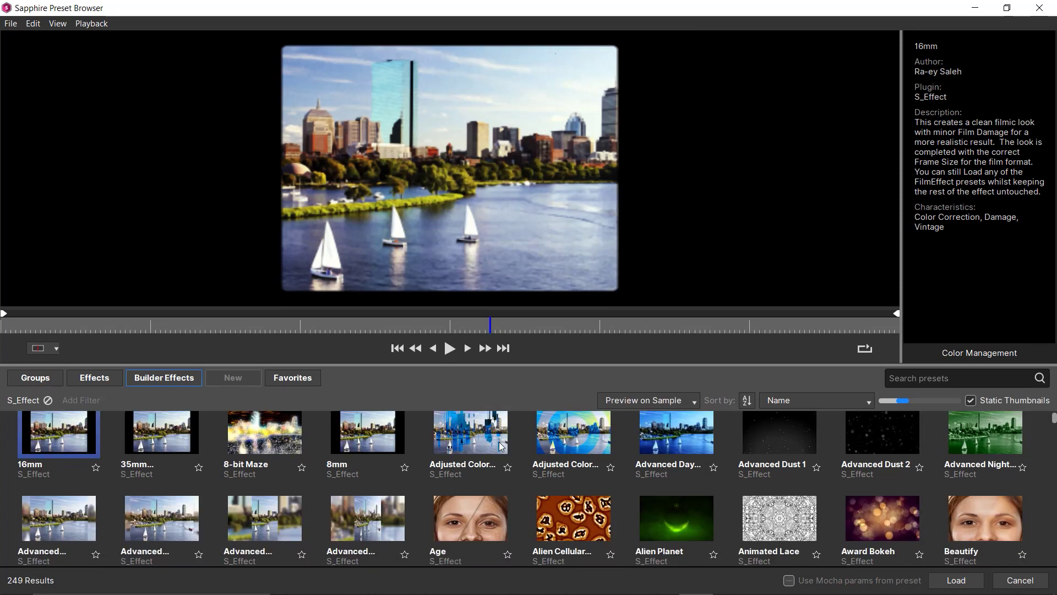
scroll(500, 454, "down", 4)
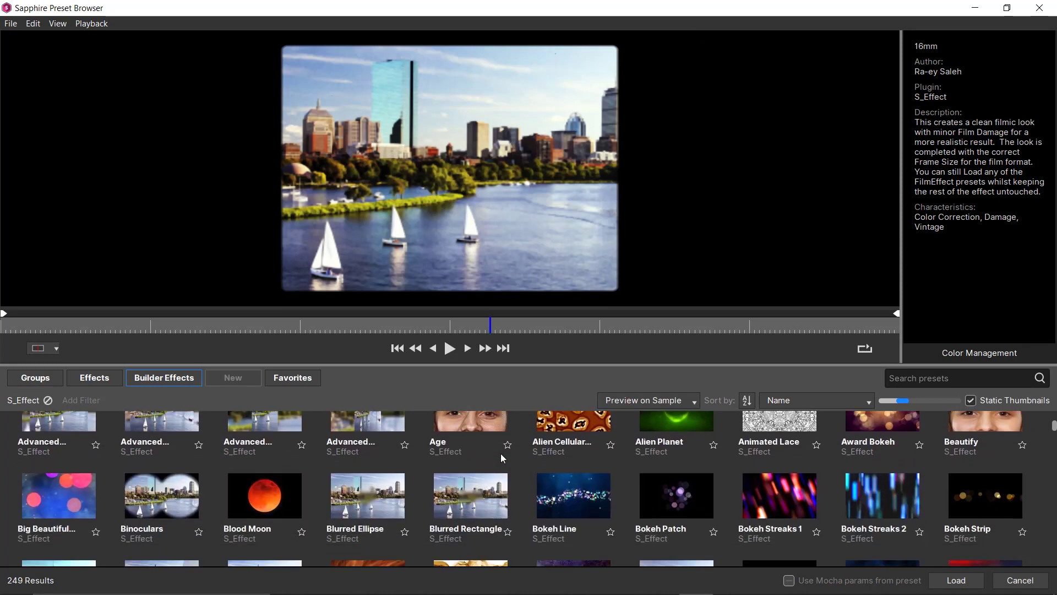
scroll(501, 458, "down", 4)
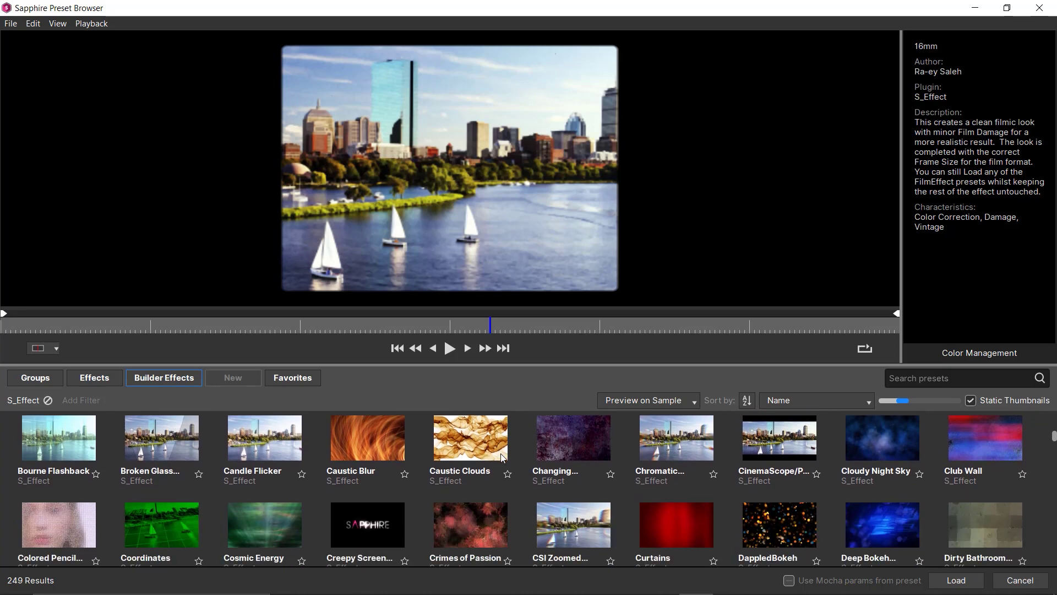
scroll(502, 457, "down", 3)
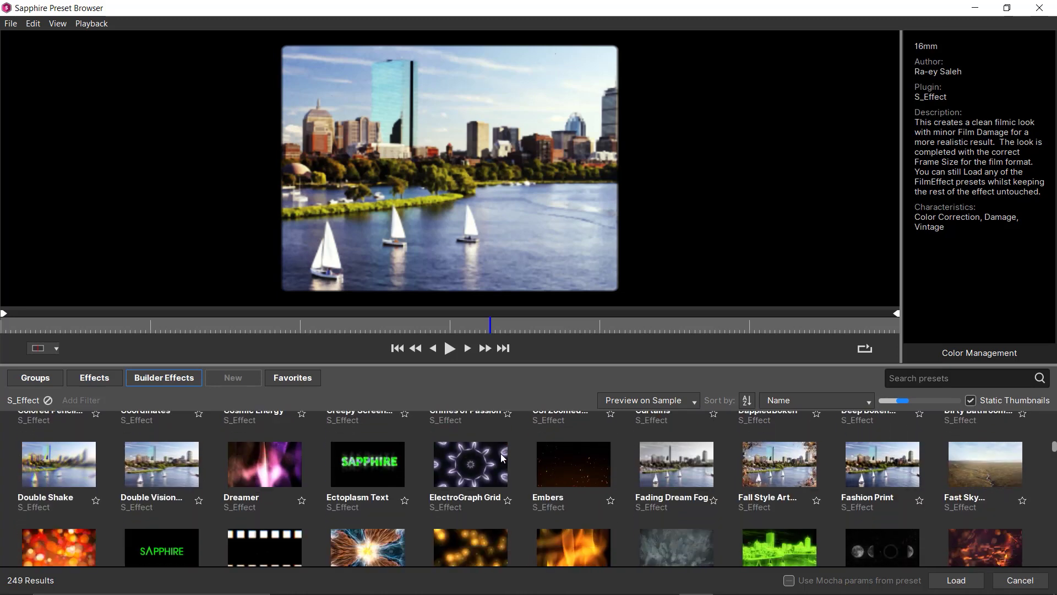
scroll(501, 457, "down", 1)
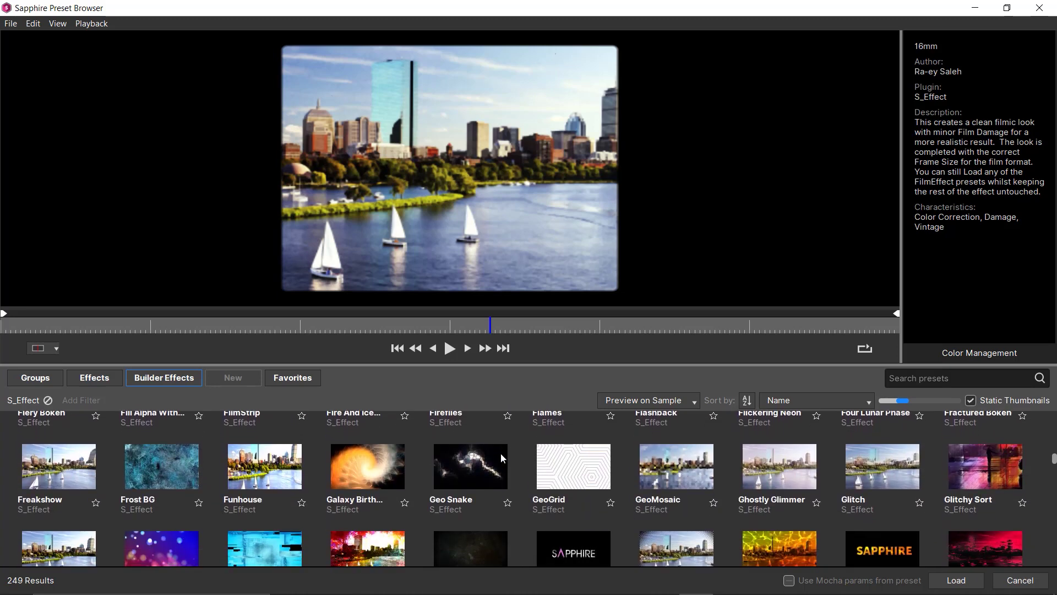
left_click(34, 377)
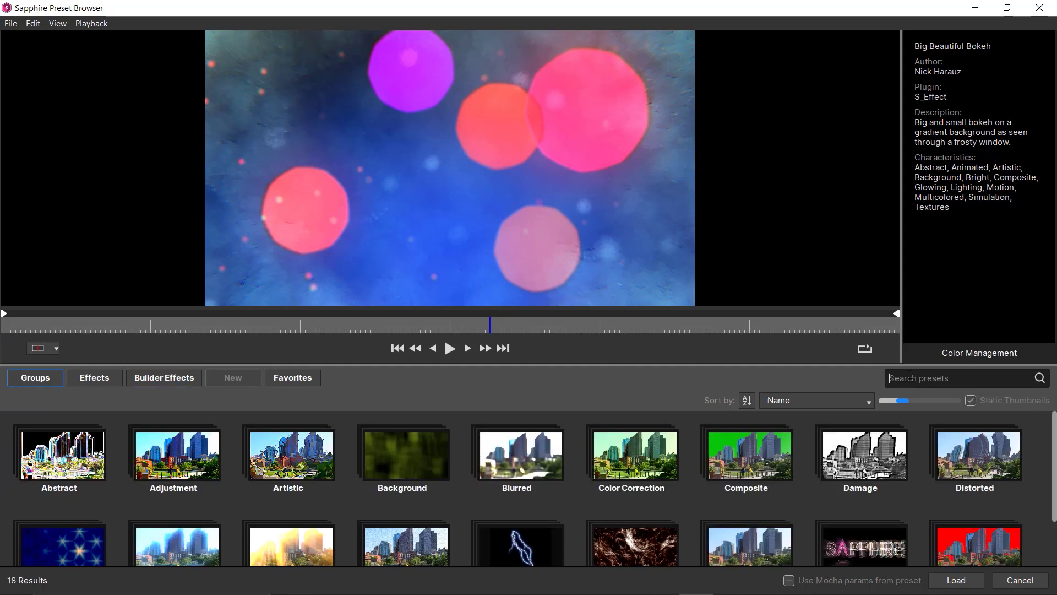
- Search the presets for "gradi" and load the Fruit Slices S_GradientMulti preset onto the Background_Start layer
left_click(911, 378)
type("gradi")
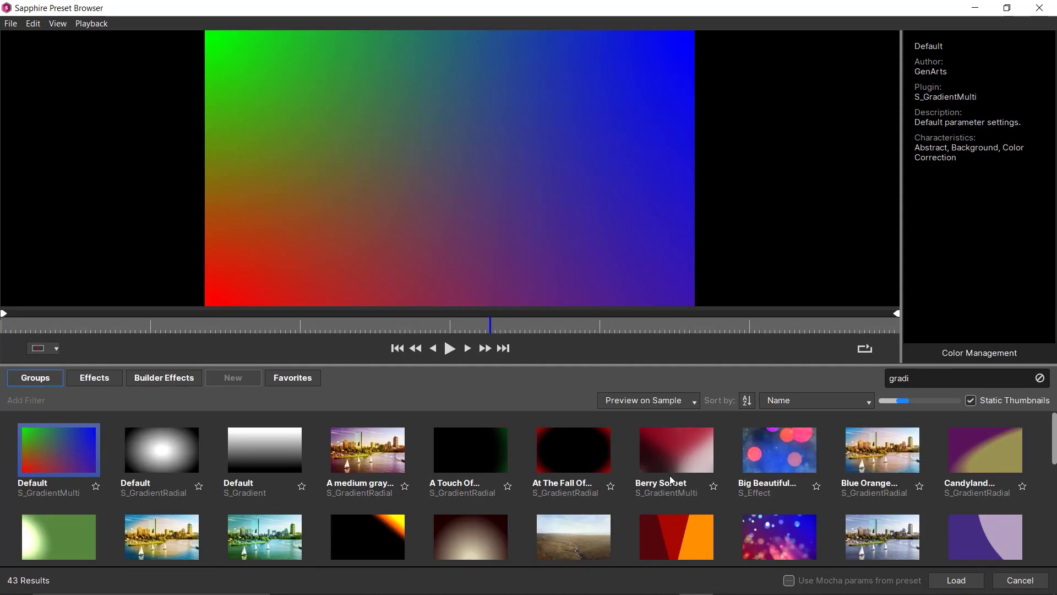
scroll(670, 475, "down", 1)
scroll(670, 475, "down", 1)
left_click(666, 484)
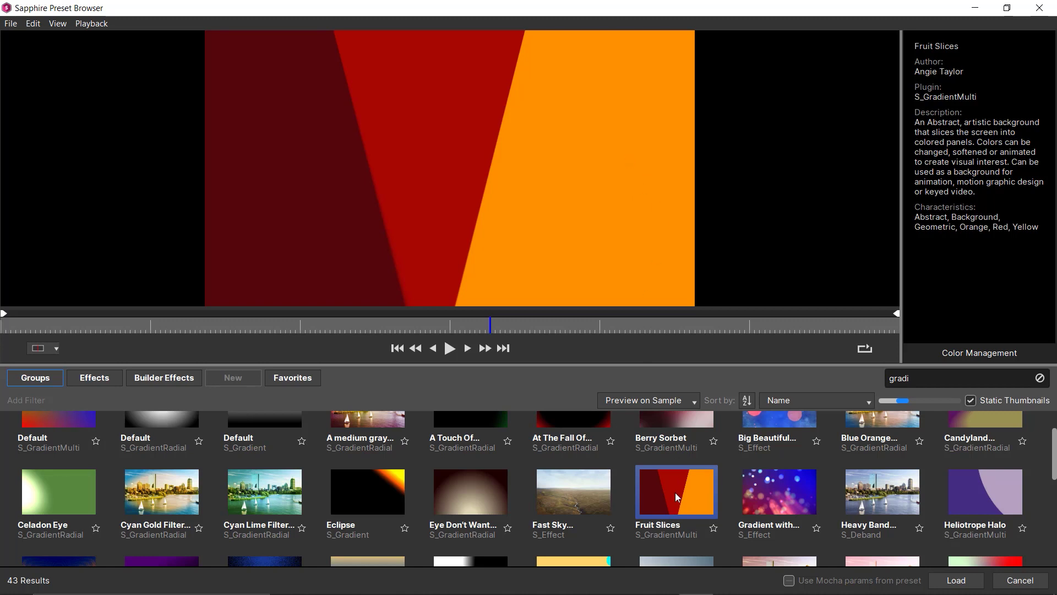
left_click(955, 581)
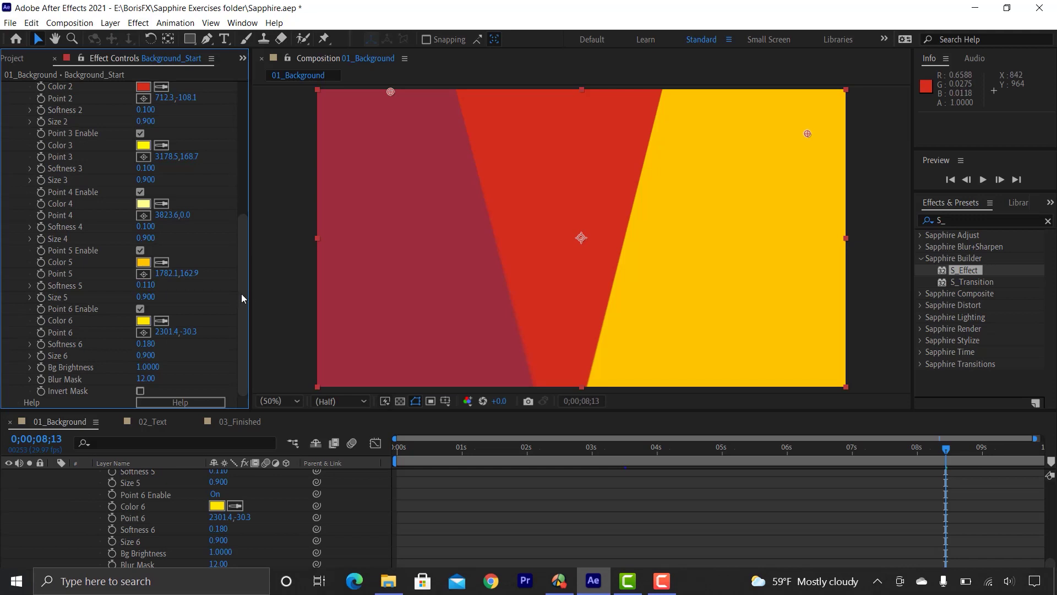
- Look over the S_Effect controls from the beginning, collapsing and reopening the GradientMulti 1 parameter group
left_click_drag(243, 249, 247, 116)
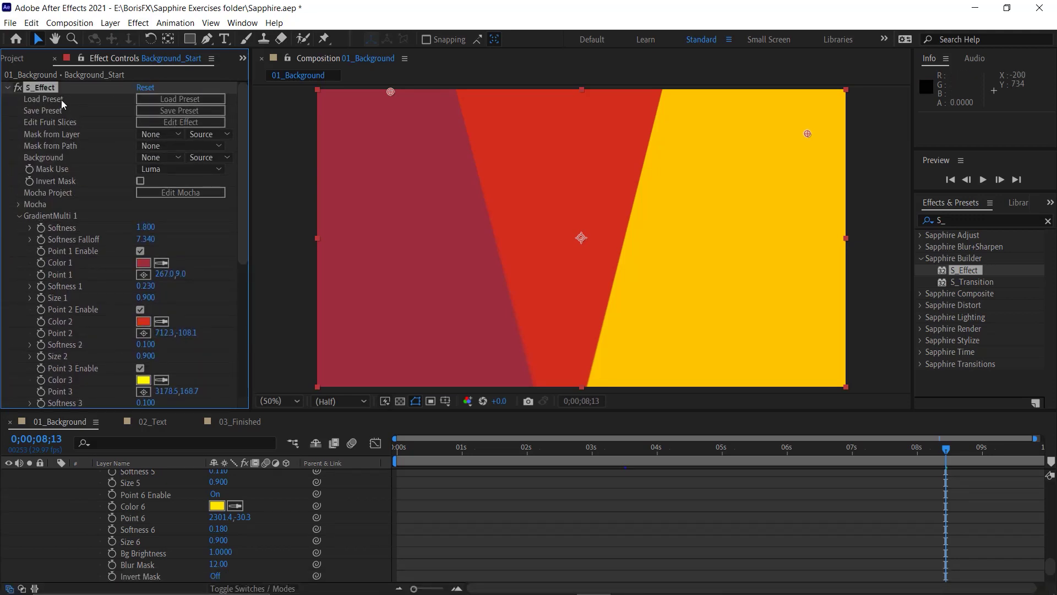
left_click(19, 216)
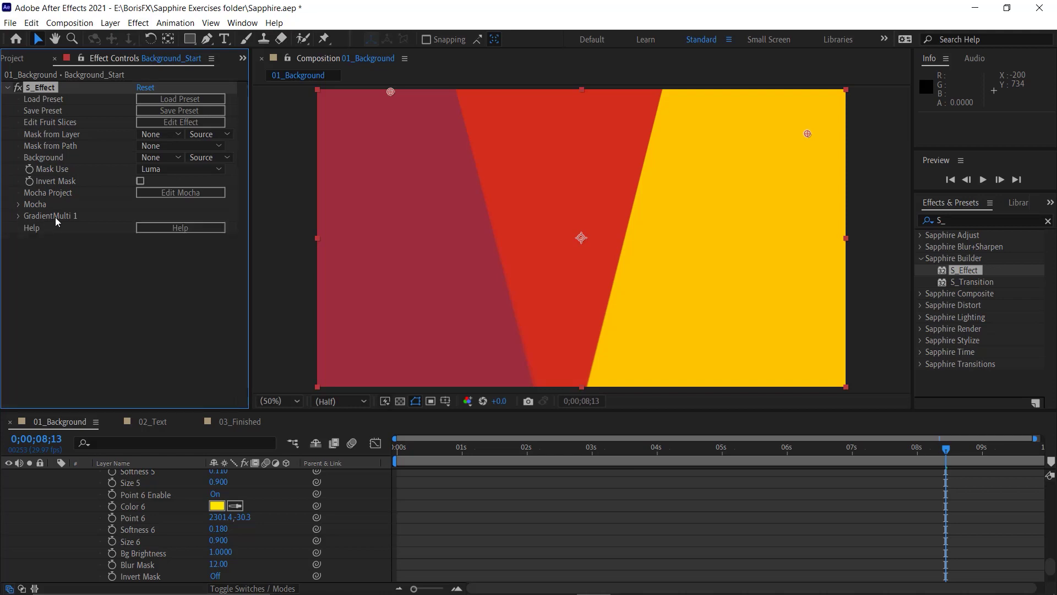
left_click(16, 215)
left_click(19, 92)
left_click(17, 216)
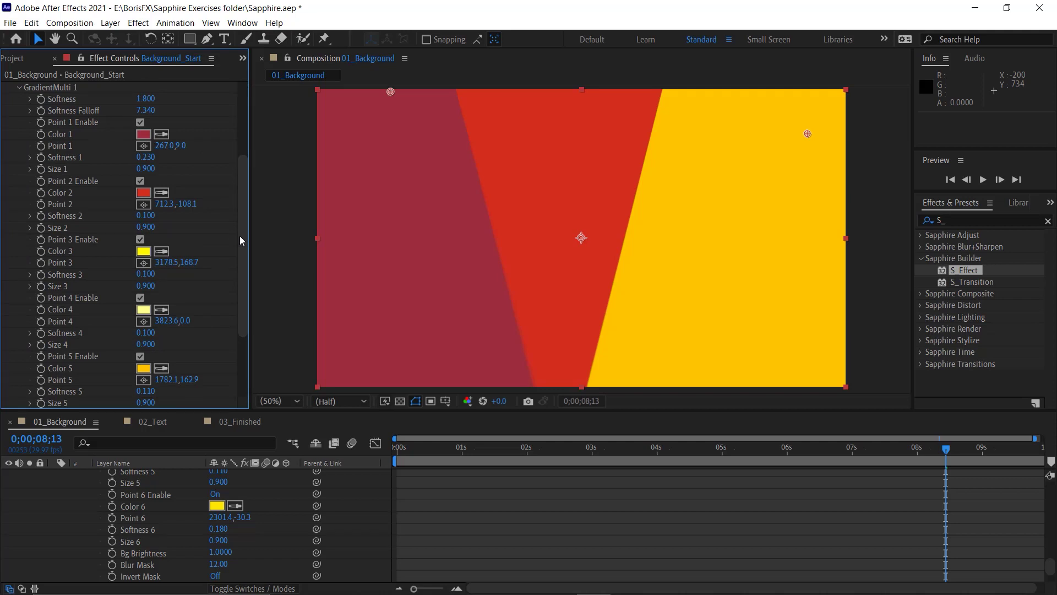
- Recolour the two red gradient panels, shifting Color 2 to a bright blue hue and Color 1 to dark blue 071653
left_click(144, 193)
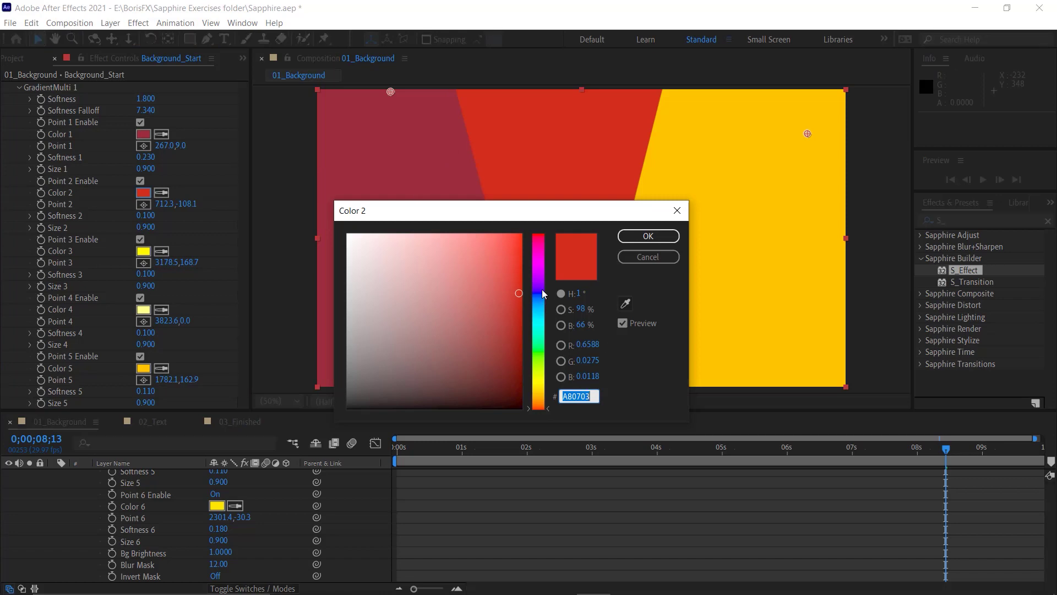
left_click(542, 296)
left_click(648, 237)
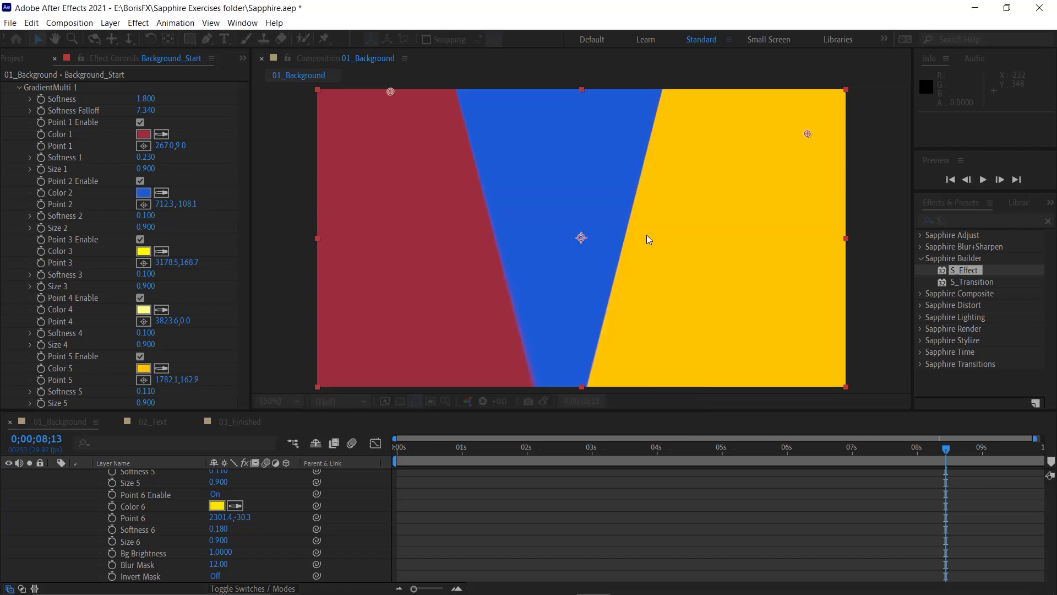
left_click(143, 134)
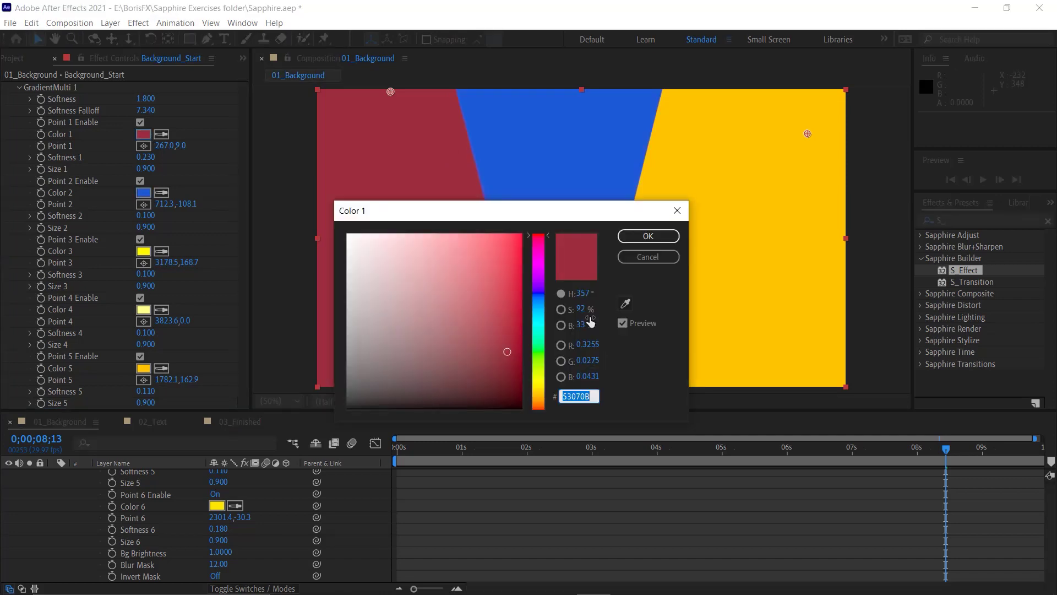
left_click(538, 298)
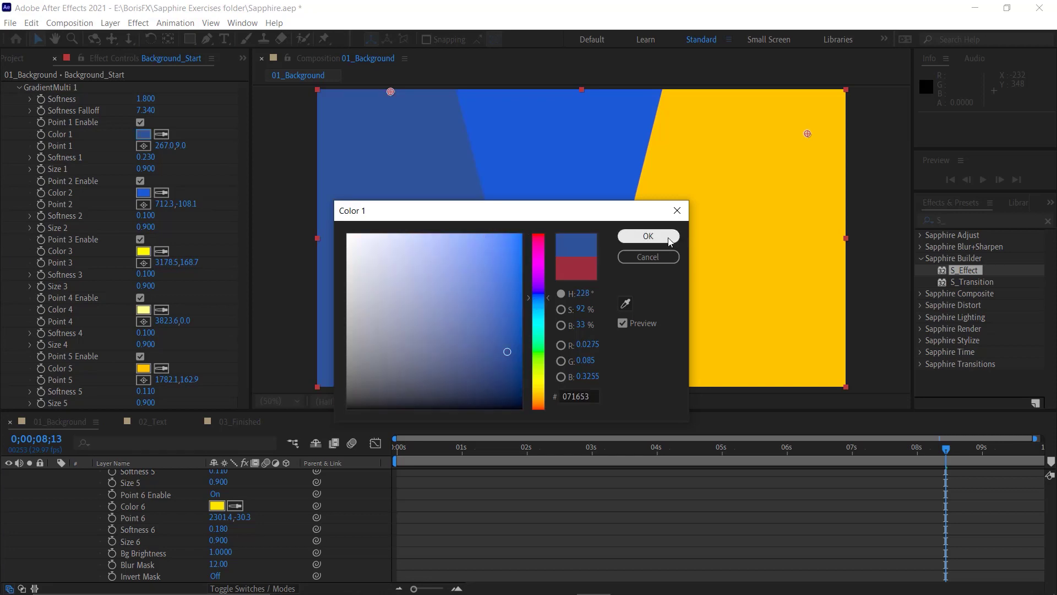
left_click(668, 240)
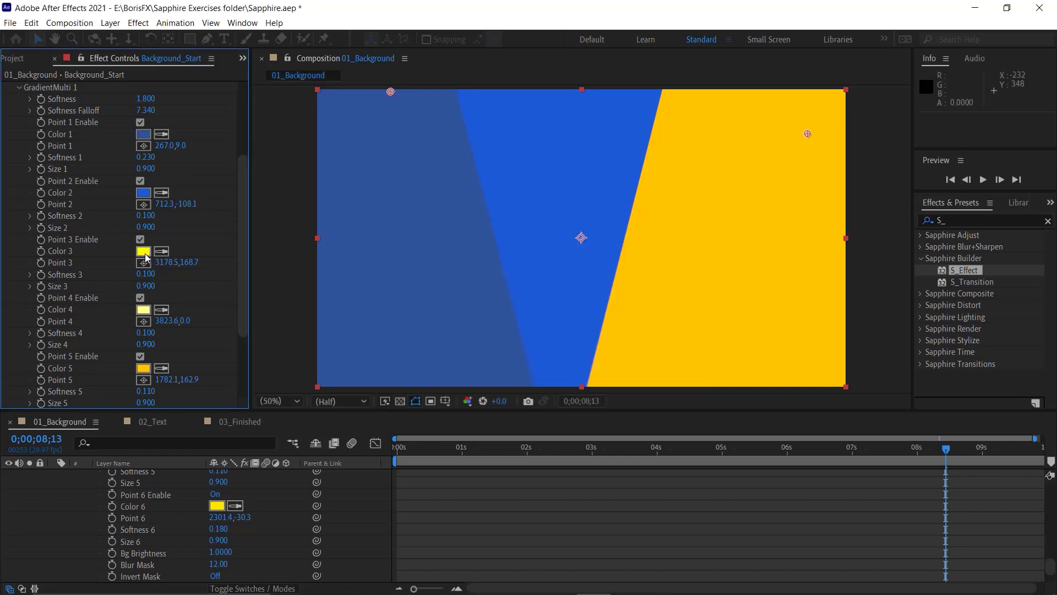
- Set Color 5 of GradientMulti 1 to light blue (R 0.4039, G 0.5529, B 1.0)
left_click(143, 368)
type("AFC4FF")
left_click(648, 235)
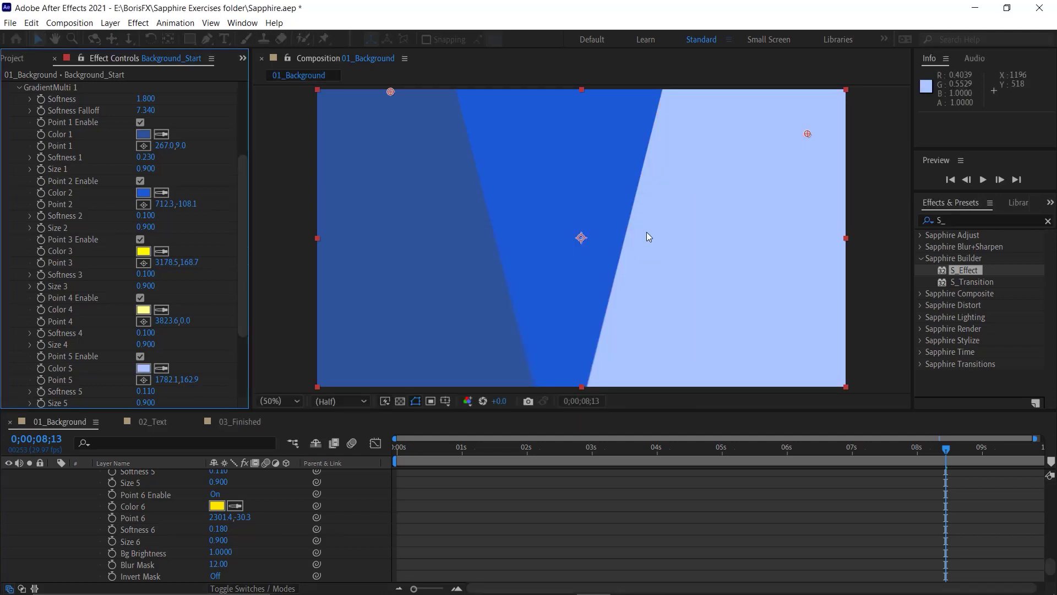